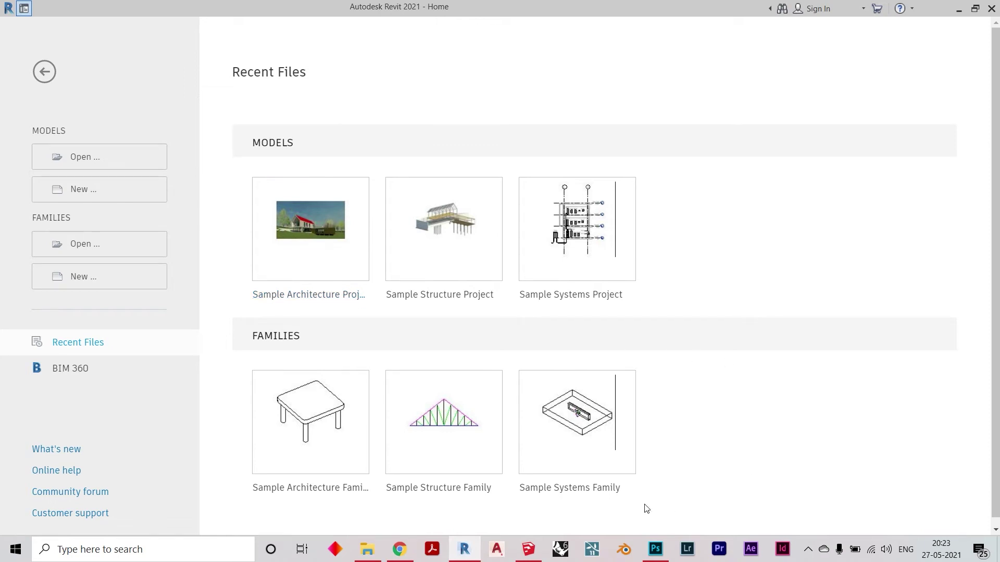
Step: Switch to SketchUp and delete the default human figure from the empty model
left_click(530, 556)
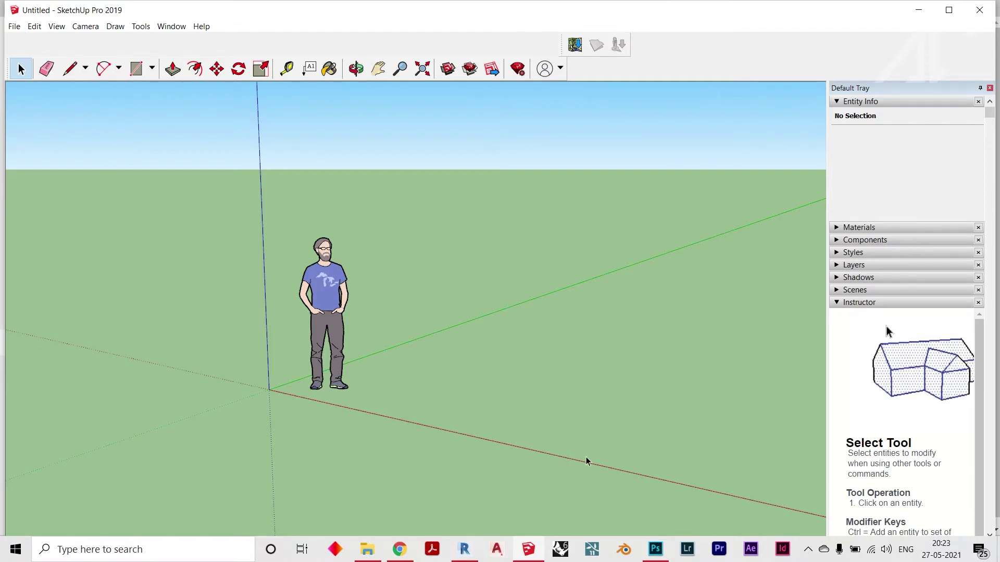
left_click(338, 330)
key("Delete")
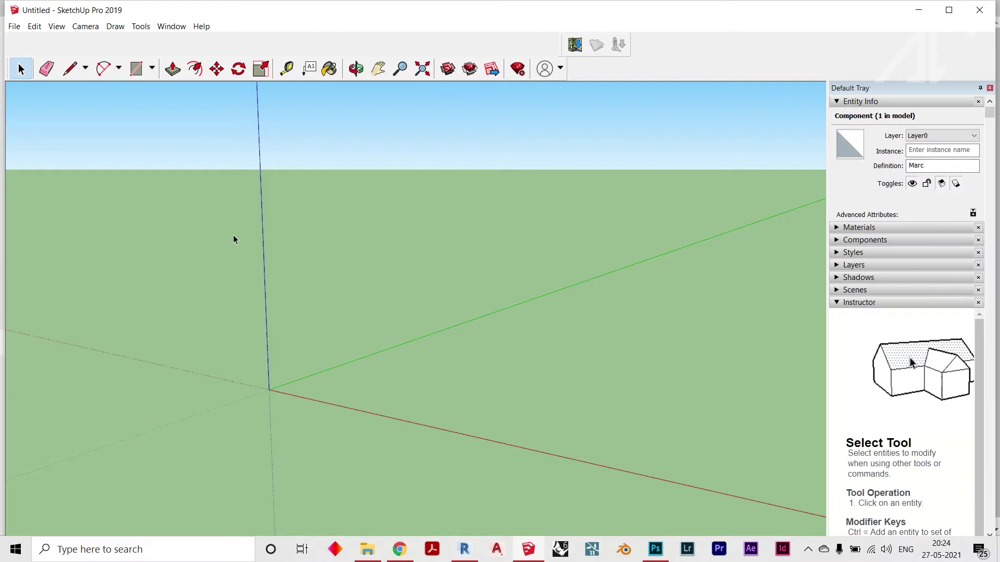
Step: Open the geo-location map for adding a location and search it for adivavram
left_click(15, 27)
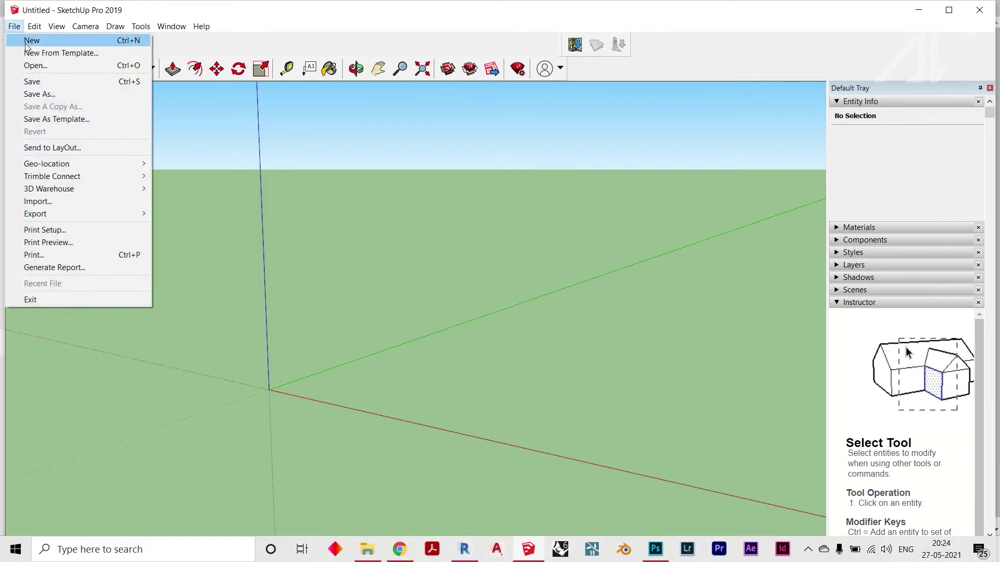
mouse_move(74, 164)
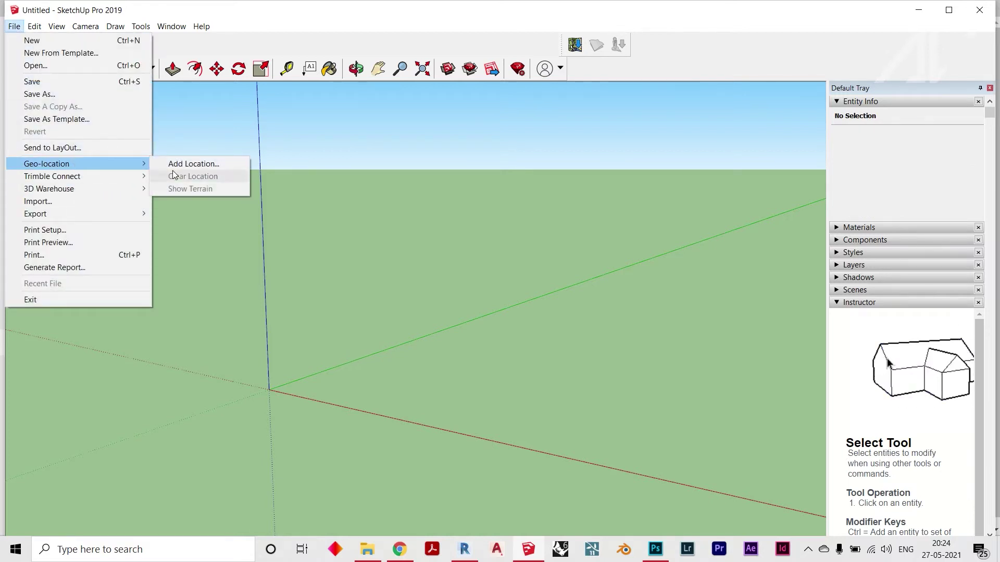
left_click(207, 165)
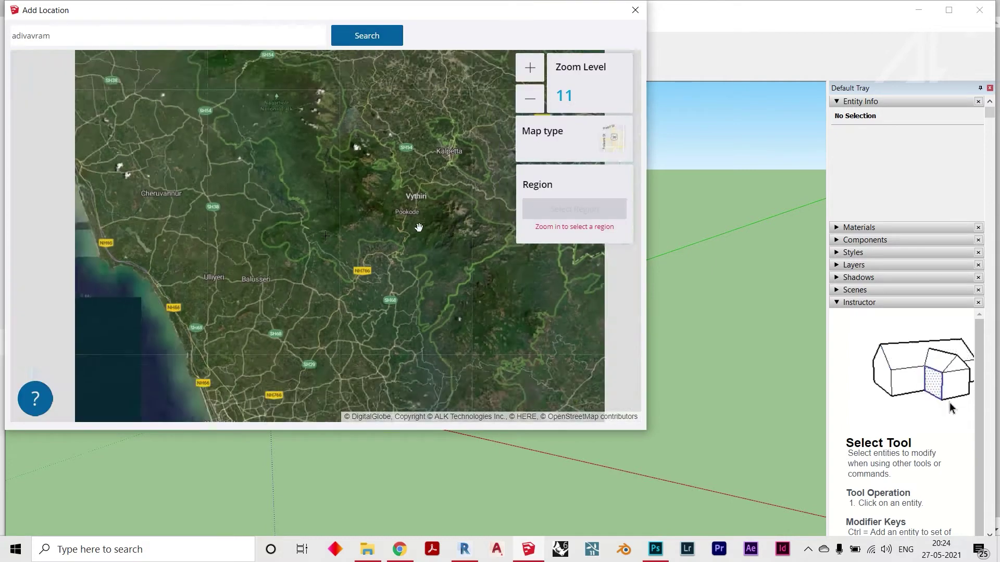
Step: Locate the town of Vythiri on the satellite map close enough for a region to be selectable
scroll(415, 226, "down", 1)
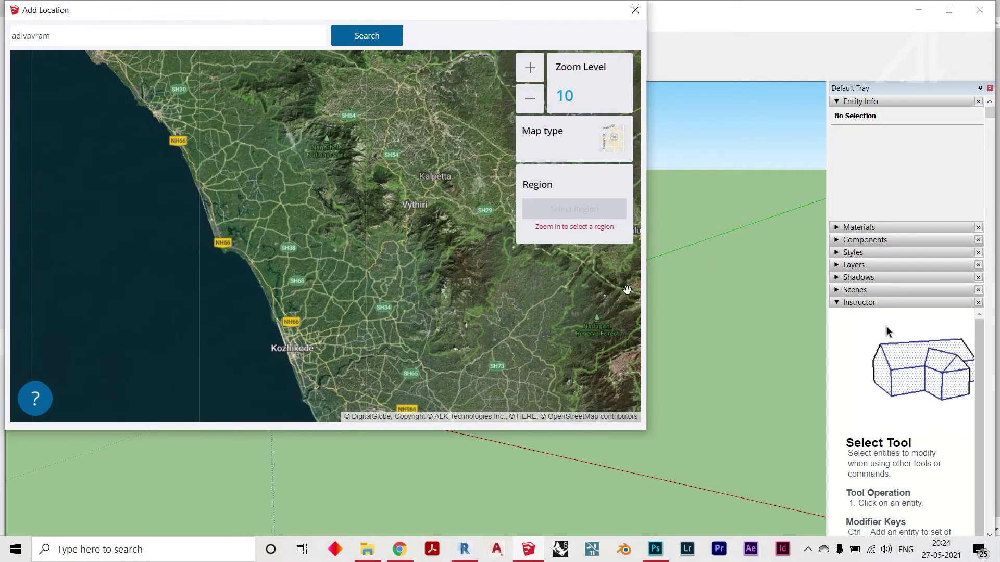
scroll(418, 224, "up", 1)
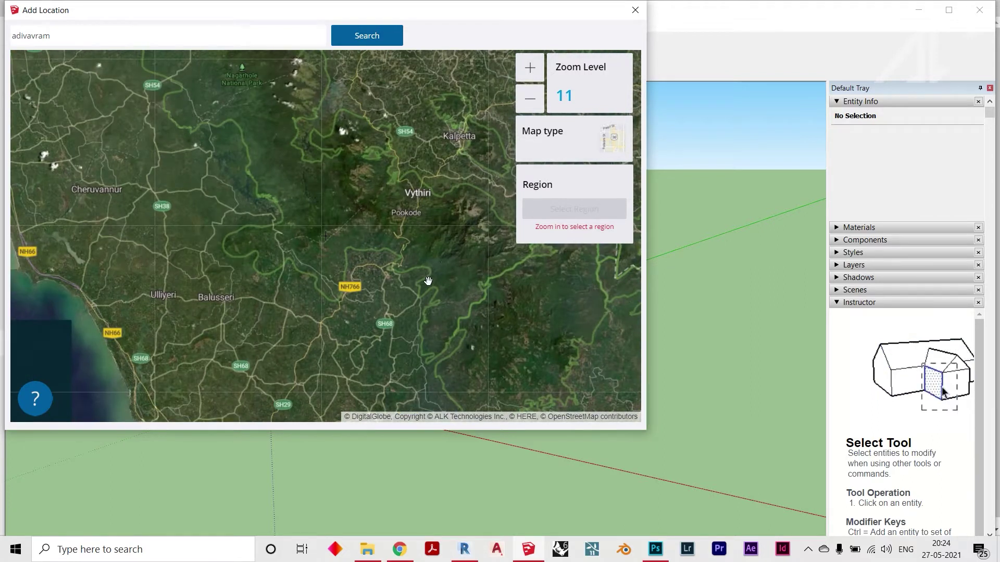
left_click_drag(429, 267, 393, 267)
scroll(359, 281, "up", 1)
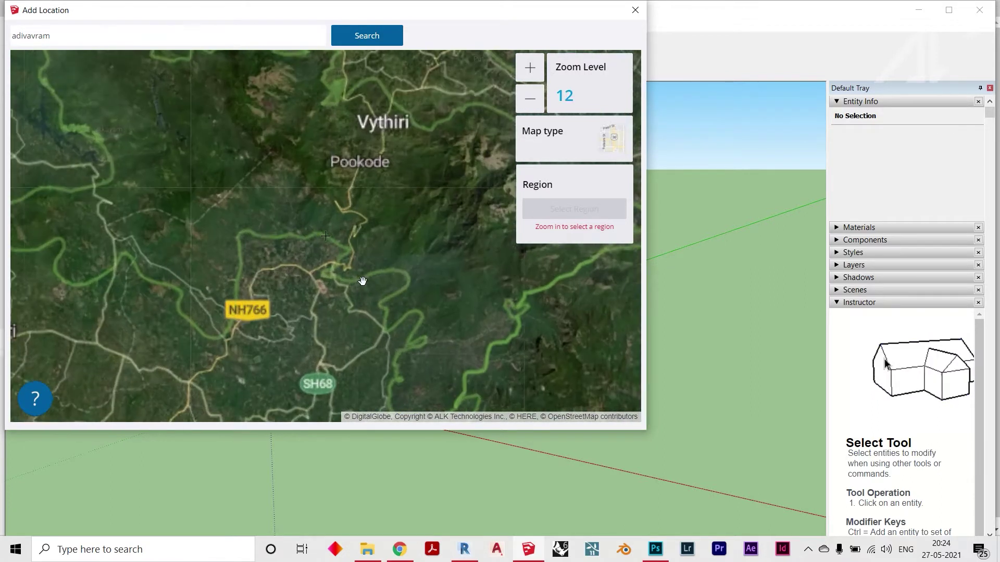
scroll(329, 307, "down", 1)
scroll(381, 251, "up", 1)
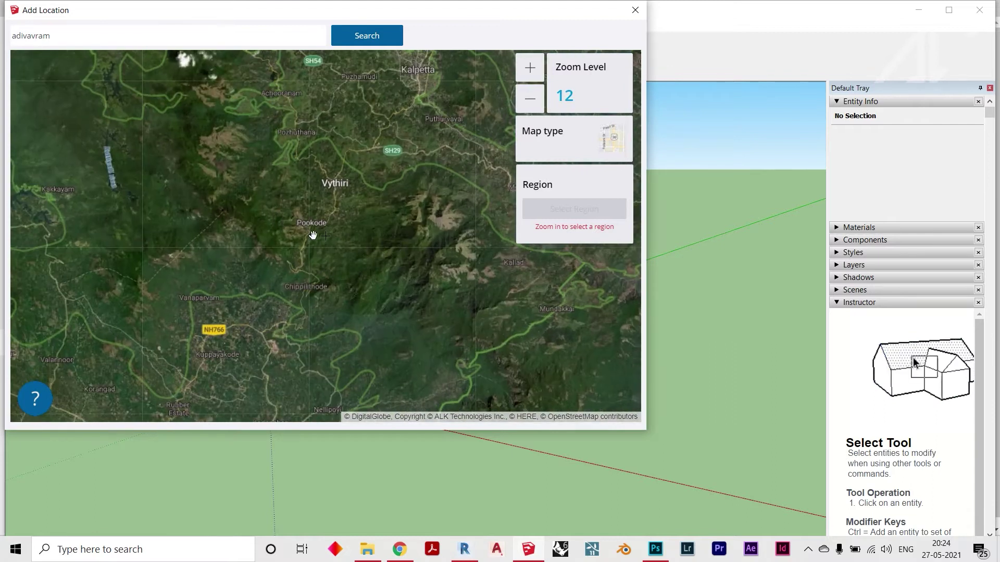
scroll(315, 254, "up", 3)
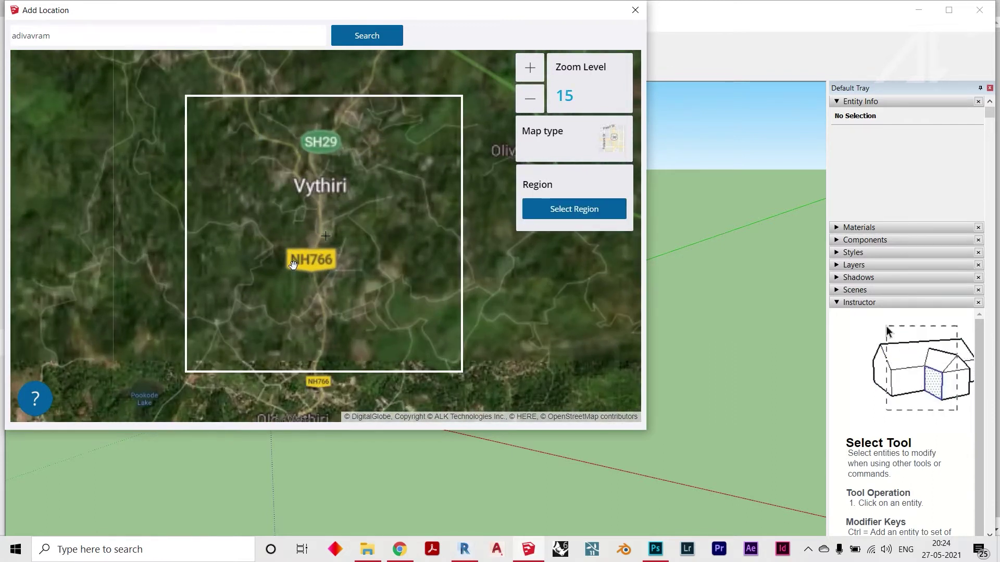
scroll(293, 265, "down", 1)
mouse_move(354, 245)
left_mouse_down()
mouse_move(369, 239)
mouse_move(357, 249)
left_mouse_up()
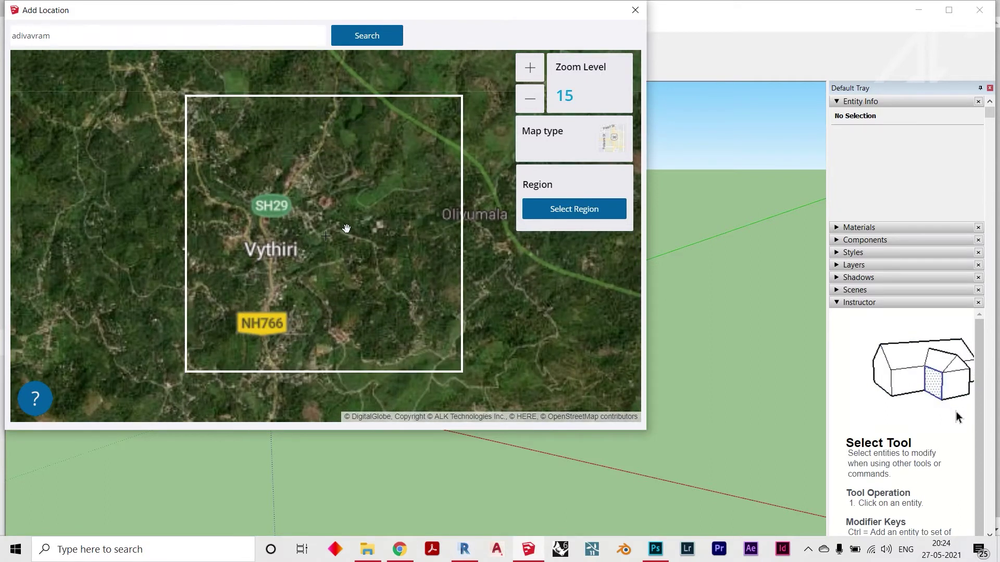
Step: Frame the winding NH766 hill road south of Pookode in the region square at zoom level 14
scroll(346, 229, "down", 1)
left_click_drag(349, 248, 348, 243)
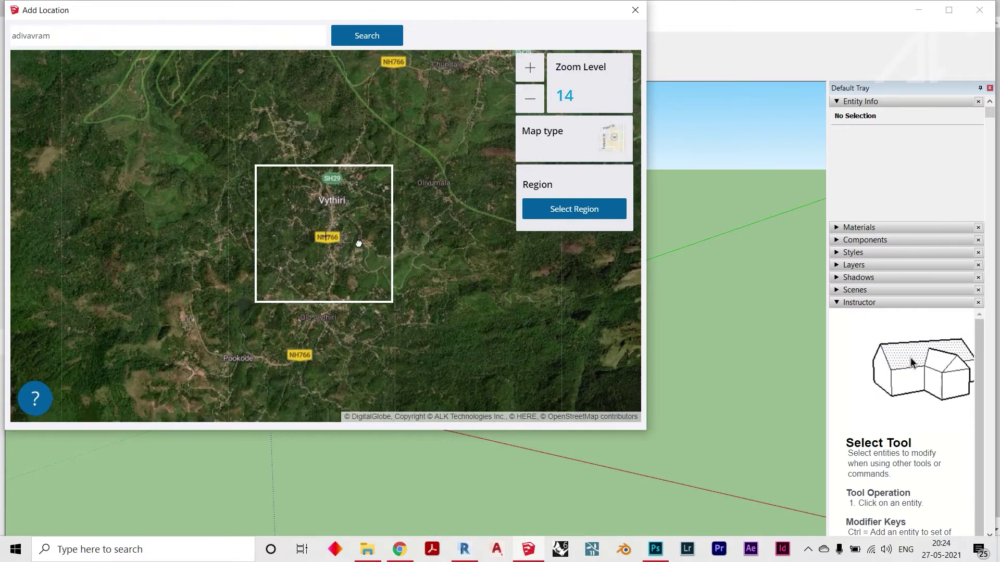
left_click_drag(364, 181, 372, 174)
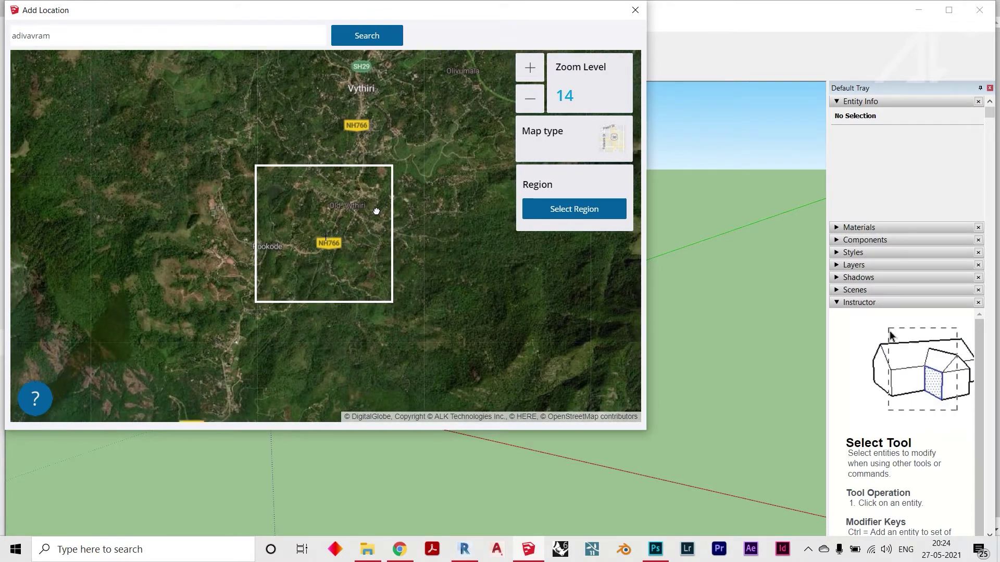
left_click_drag(376, 211, 383, 211)
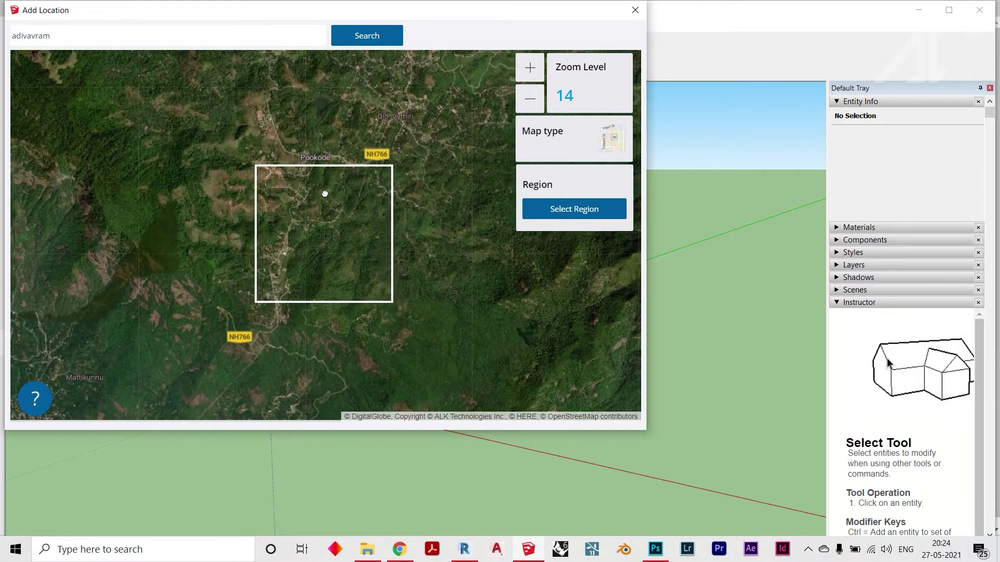
scroll(315, 238, "up", 1)
scroll(316, 238, "up", 1)
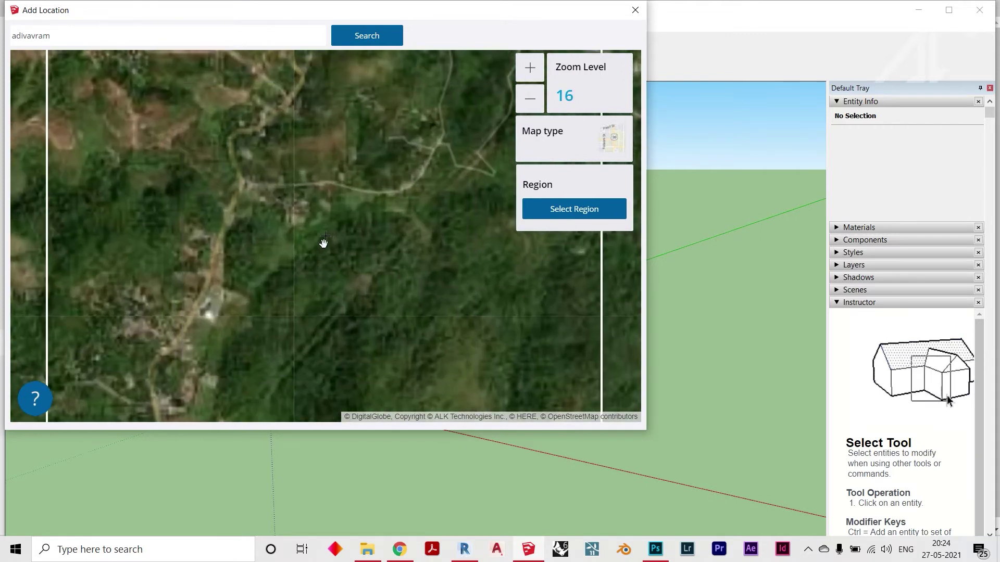
scroll(323, 241, "down", 2)
left_click_drag(352, 223, 386, 173)
left_click_drag(328, 258, 378, 156)
left_click_drag(341, 226, 326, 208)
left_click_drag(328, 254, 299, 259)
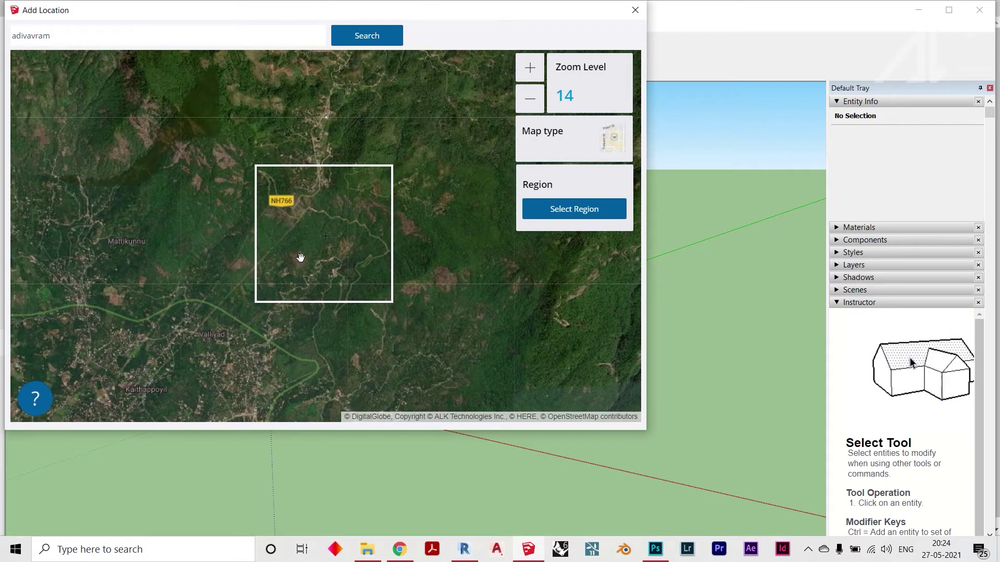
Step: Select the framed map region, shift the map slightly within it, and import it into the model
left_click(560, 220)
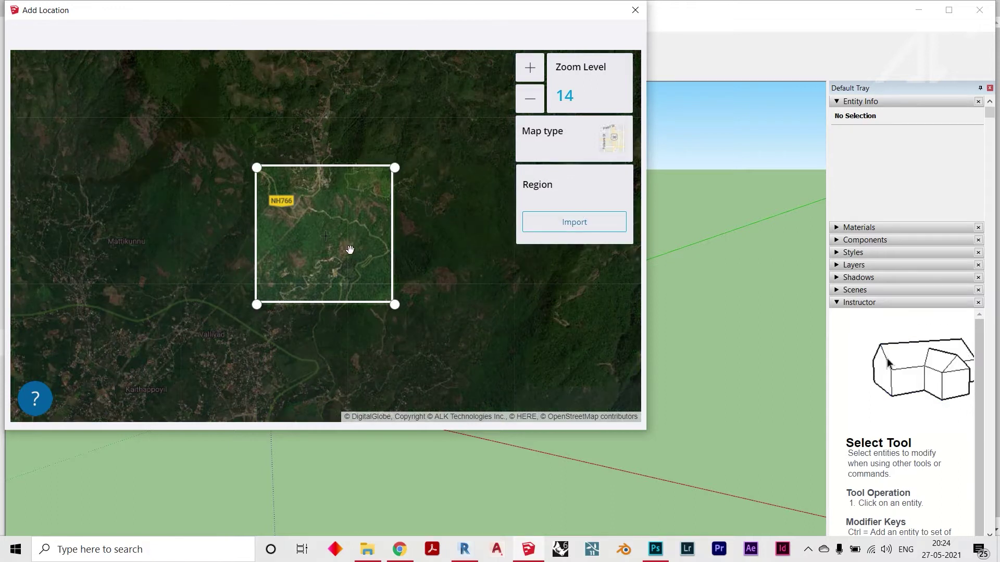
mouse_move(346, 264)
left_mouse_down()
mouse_move(323, 271)
mouse_move(364, 283)
mouse_move(346, 269)
left_mouse_up()
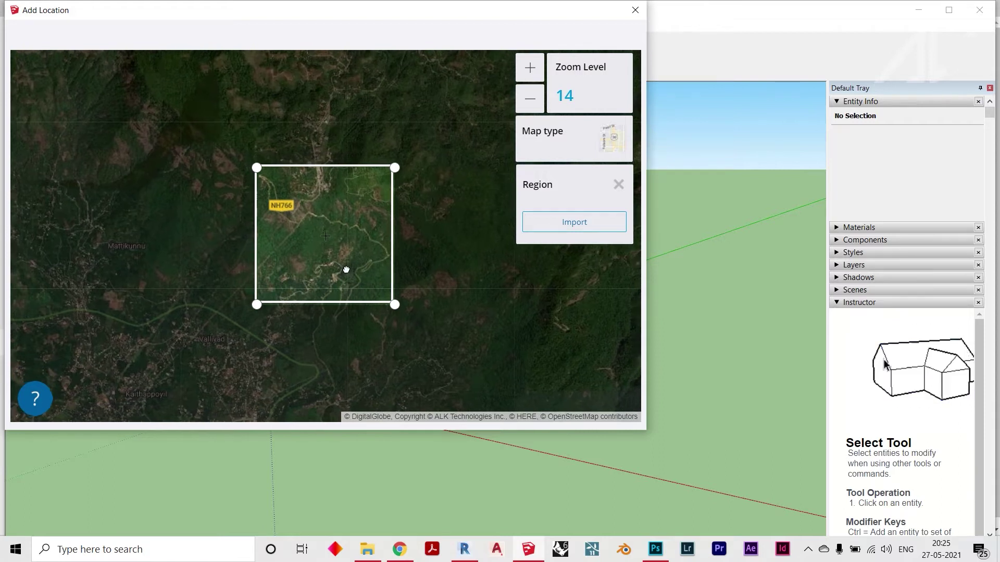
left_click(583, 225)
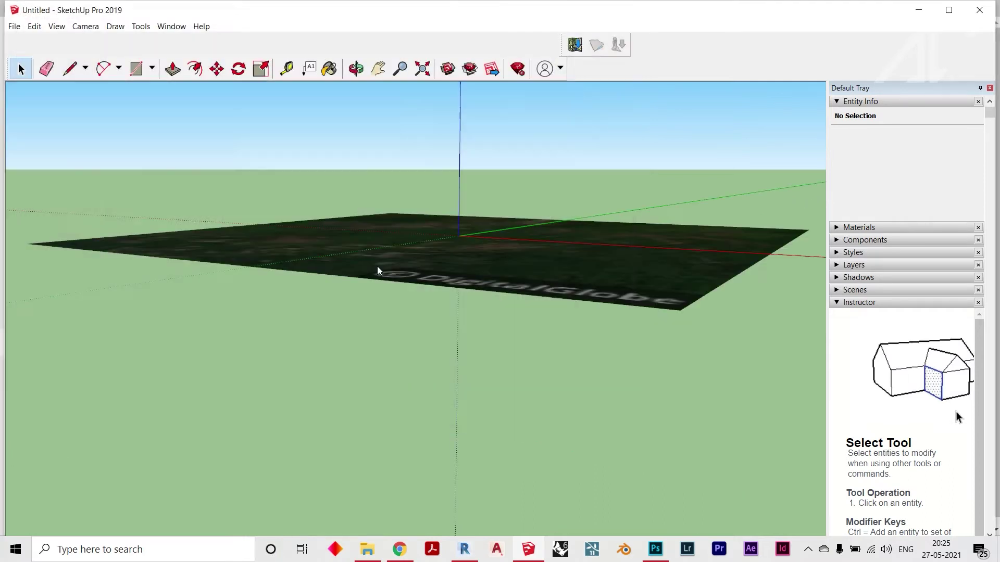
scroll(507, 229, "up", 3)
scroll(505, 242, "down", 3)
middle_click_drag(406, 201, 515, 357)
scroll(499, 318, "down", 4)
middle_click_drag(498, 319, 574, 301)
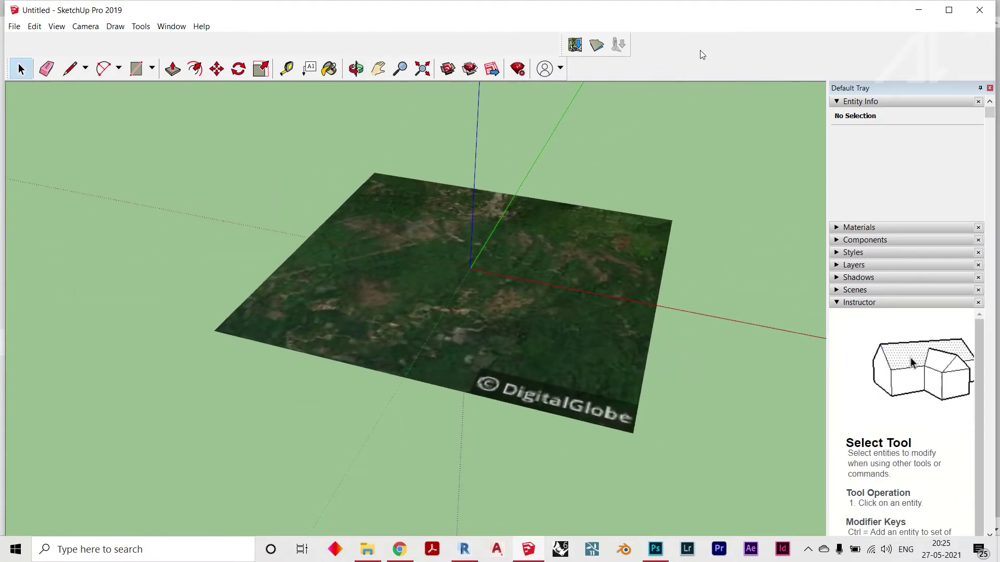
Step: Hide the Location toolbar and show it again
right_click(686, 58)
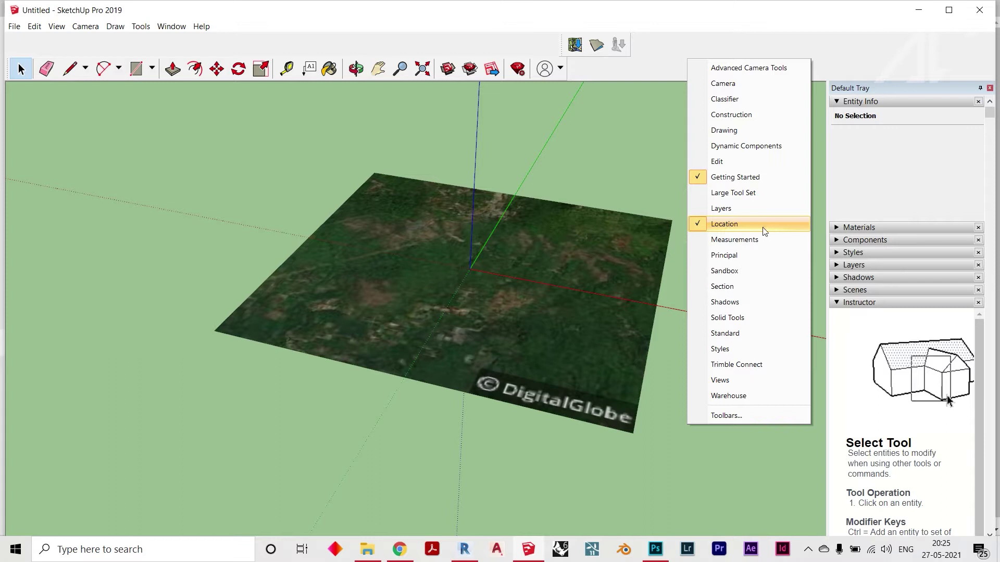
left_click(708, 229)
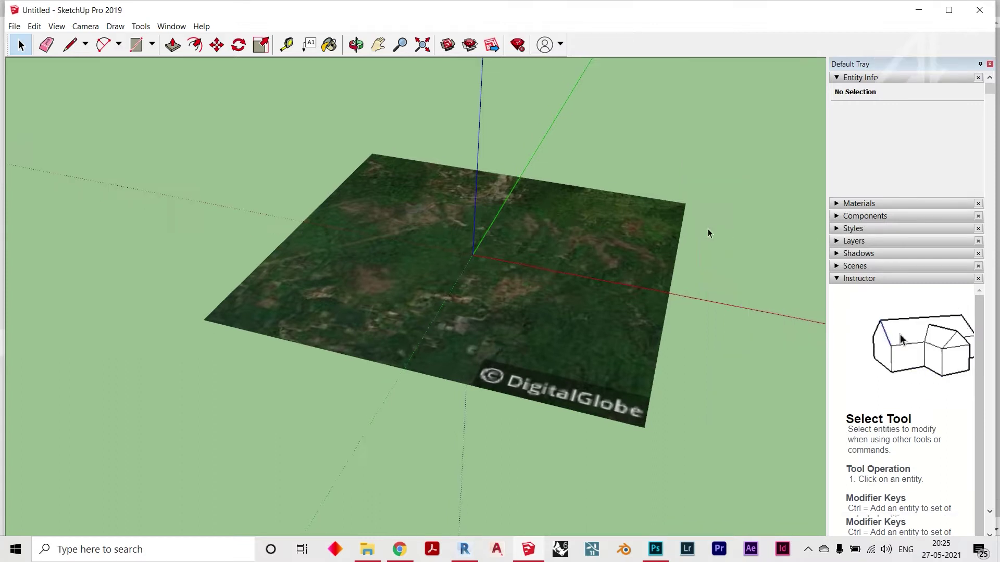
right_click(613, 47)
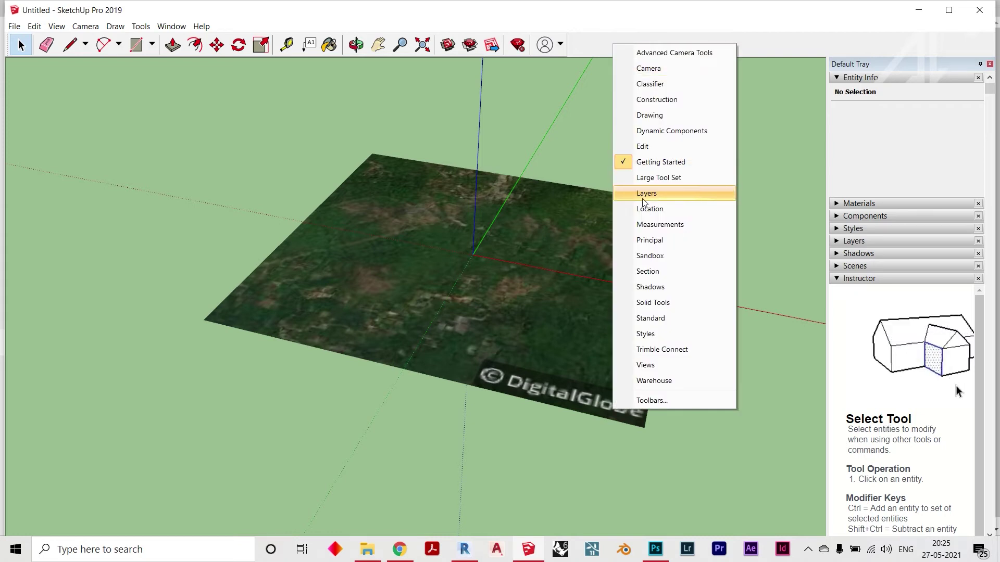
left_click(620, 207)
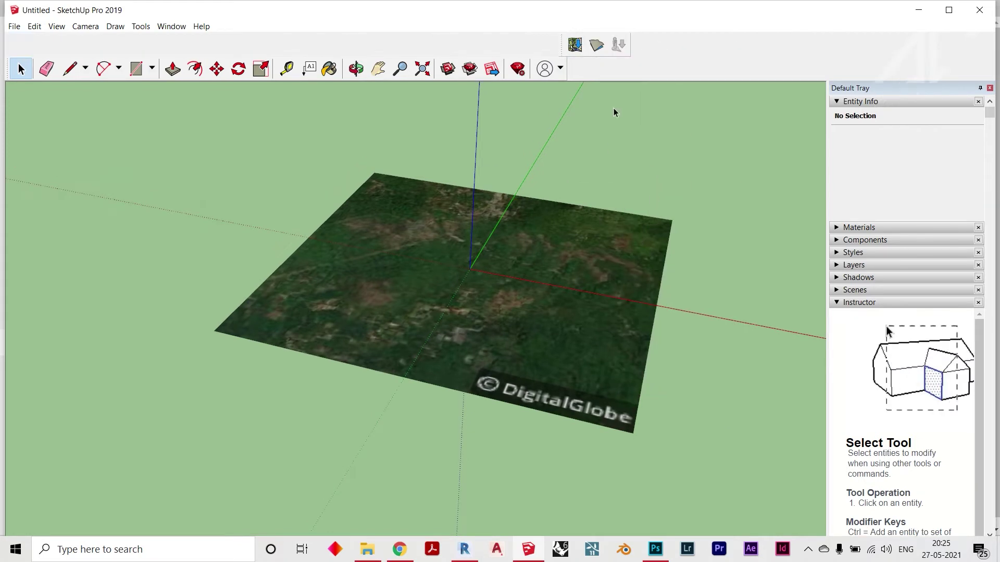
Step: Turn on the 3D terrain for the imported location image
left_click(598, 45)
middle_click_drag(598, 387, 400, 317)
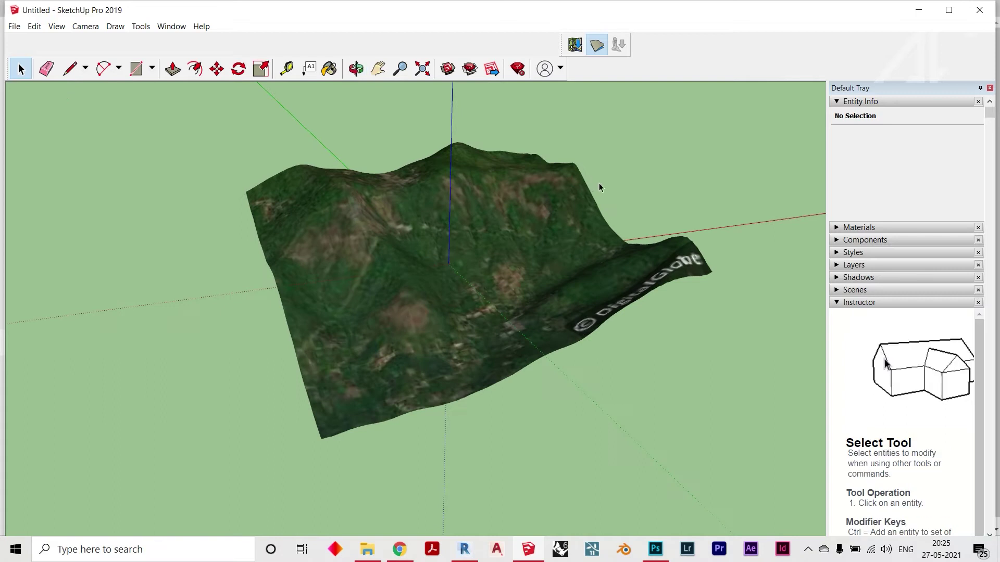
middle_click_drag(598, 183, 391, 243)
scroll(379, 252, "down", 4)
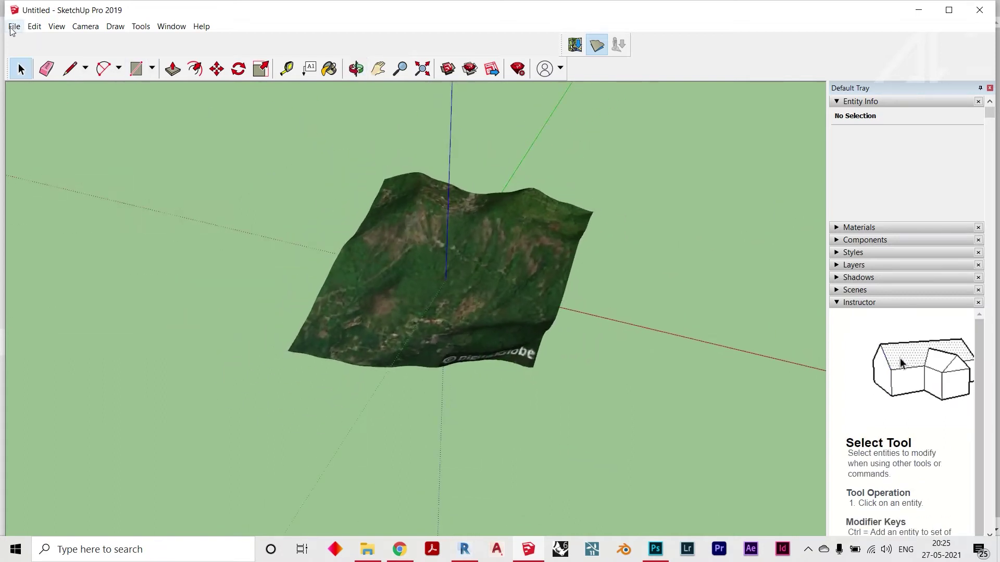
middle_click_drag(568, 251, 526, 239)
Step: Export the terrain as a 3D model to the Downloads folder, as an AutoCAD DWG file named test
left_click(17, 26)
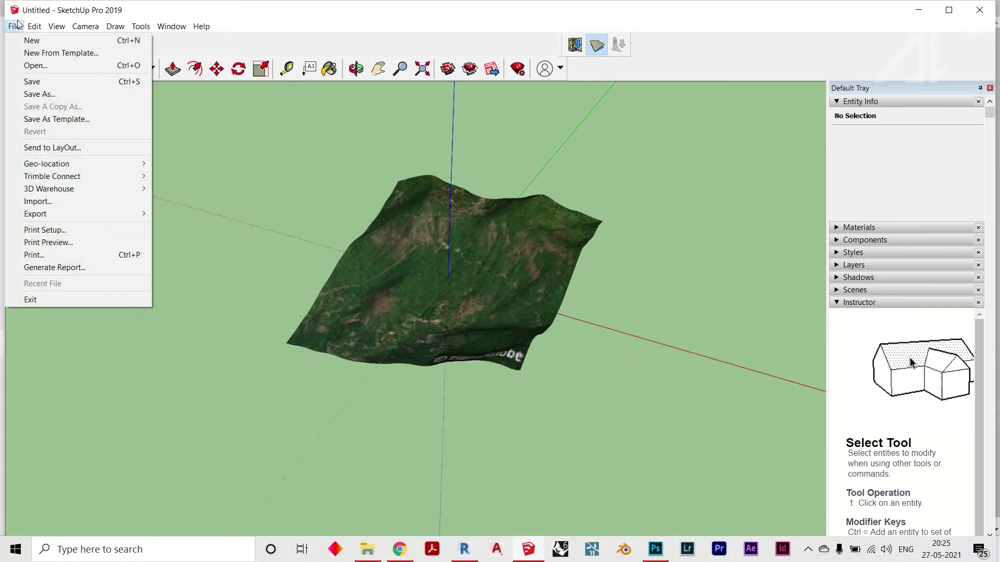
mouse_move(68, 217)
left_click(183, 214)
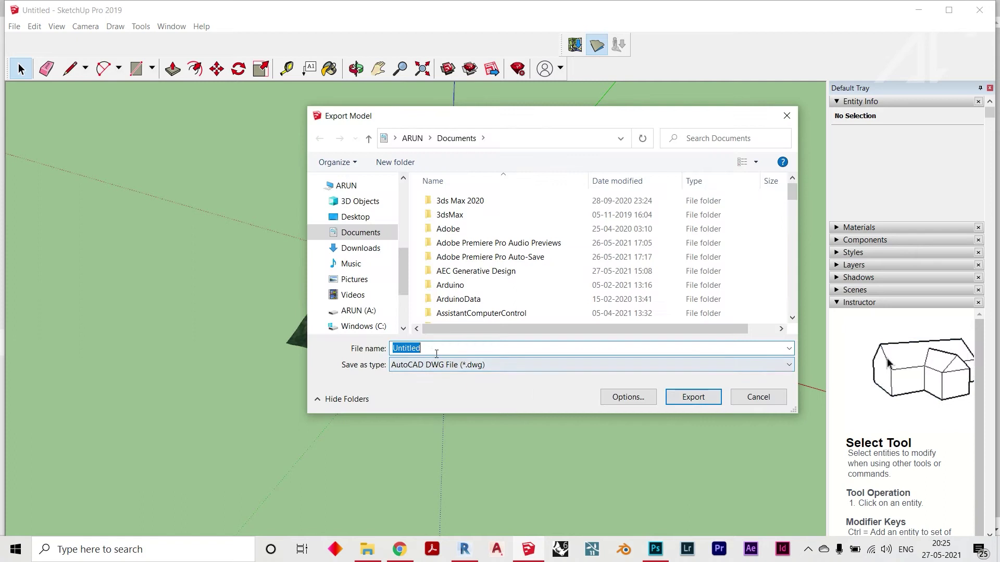
left_click(358, 250)
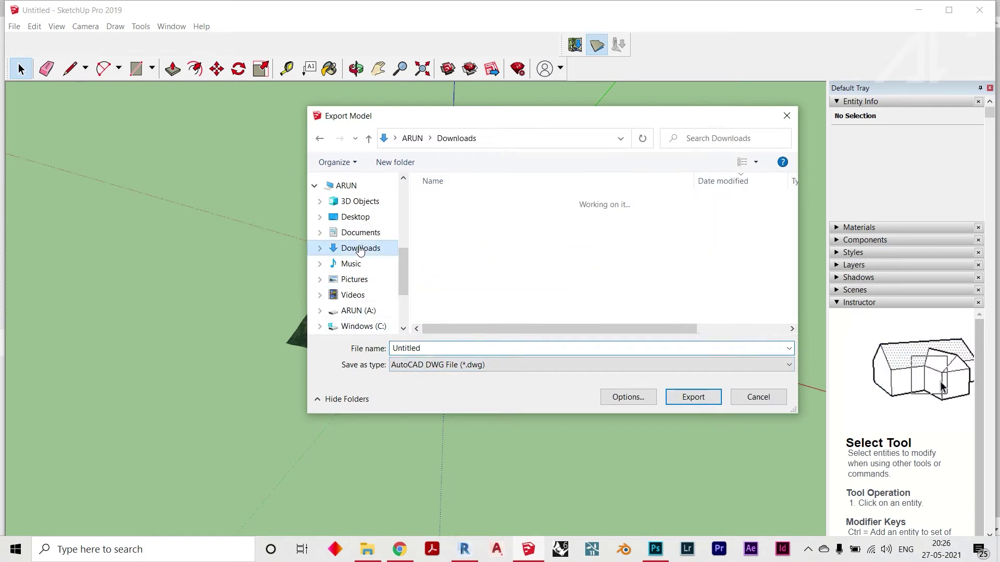
double_click(440, 350)
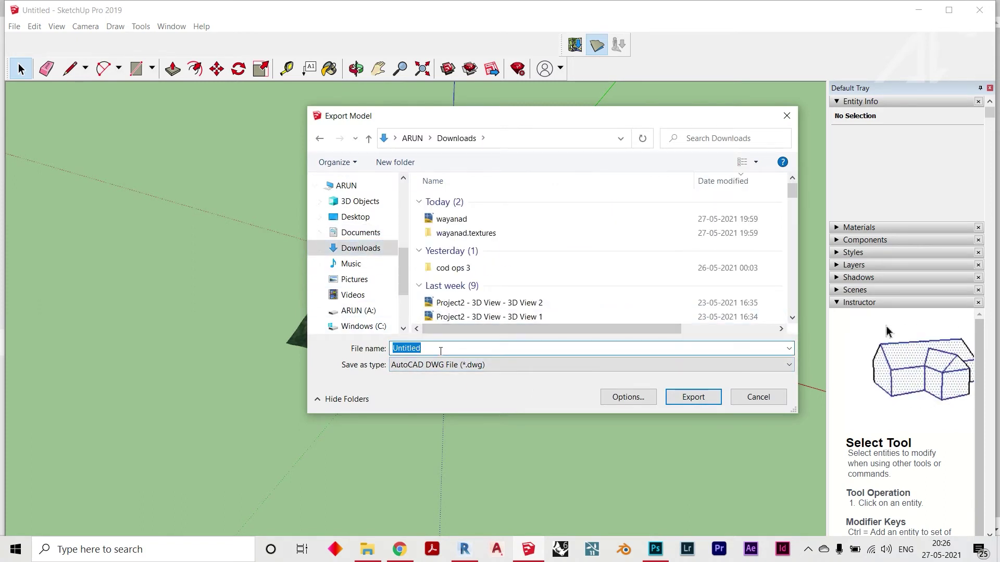
type("test")
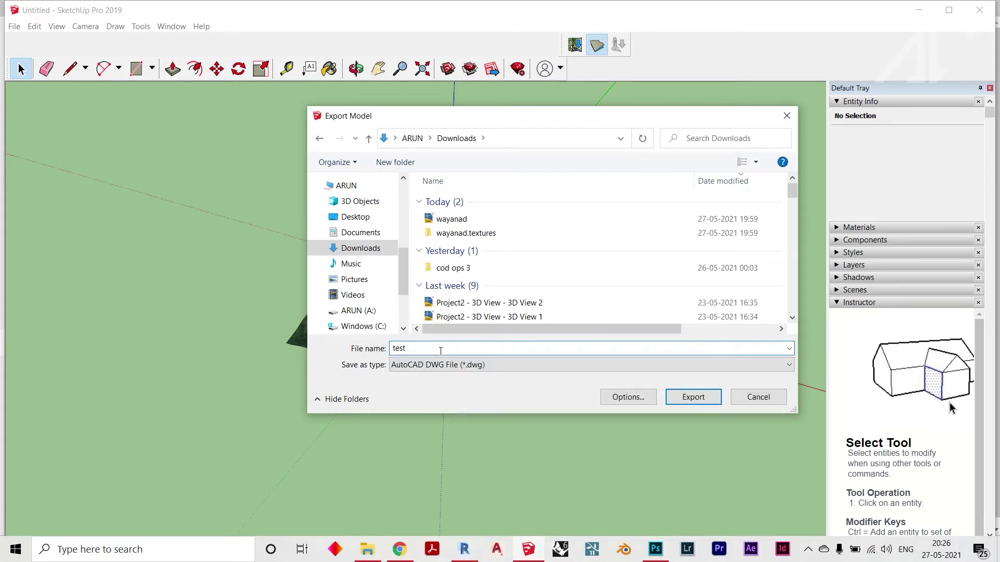
key("BackSpace")
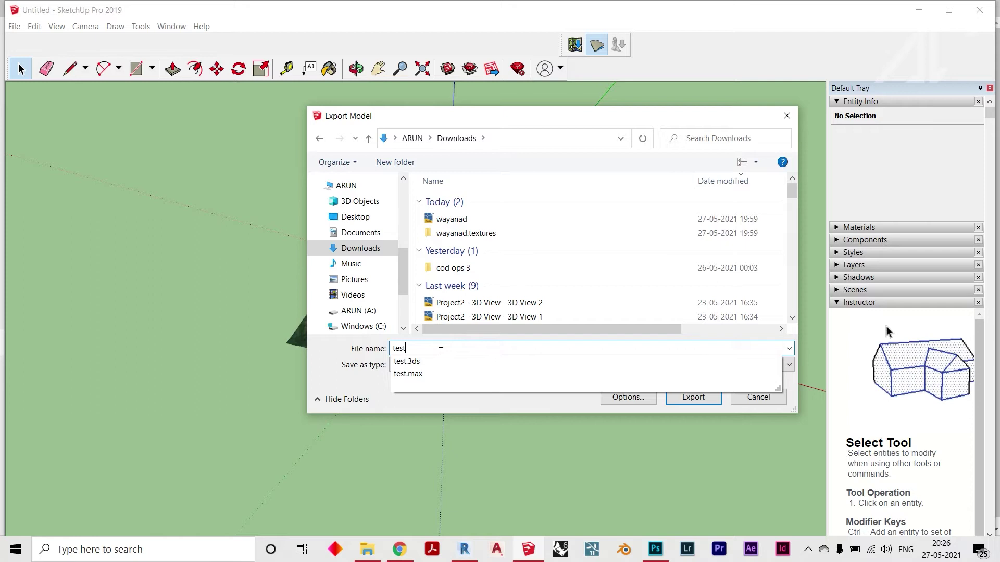
left_click(462, 403)
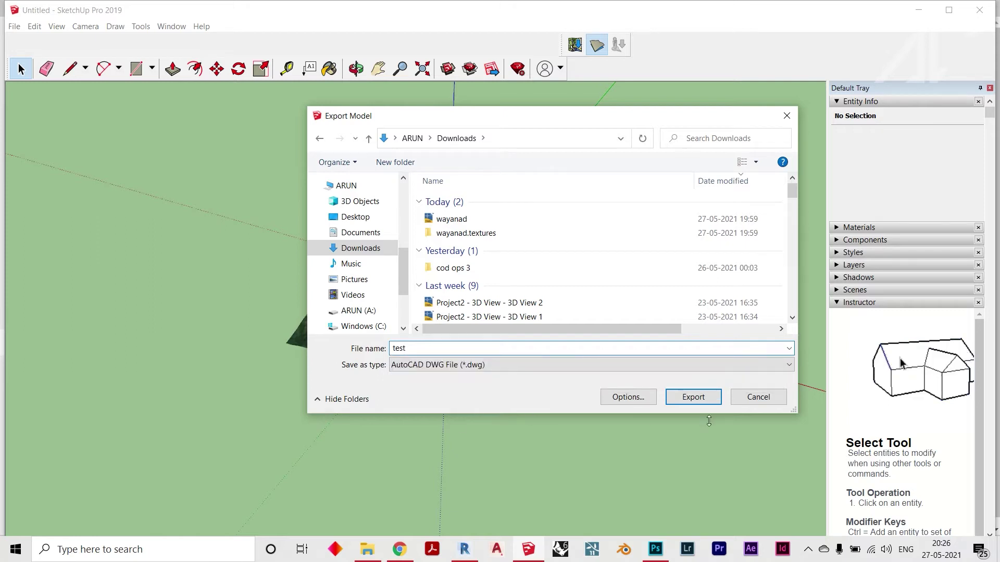
left_click(679, 399)
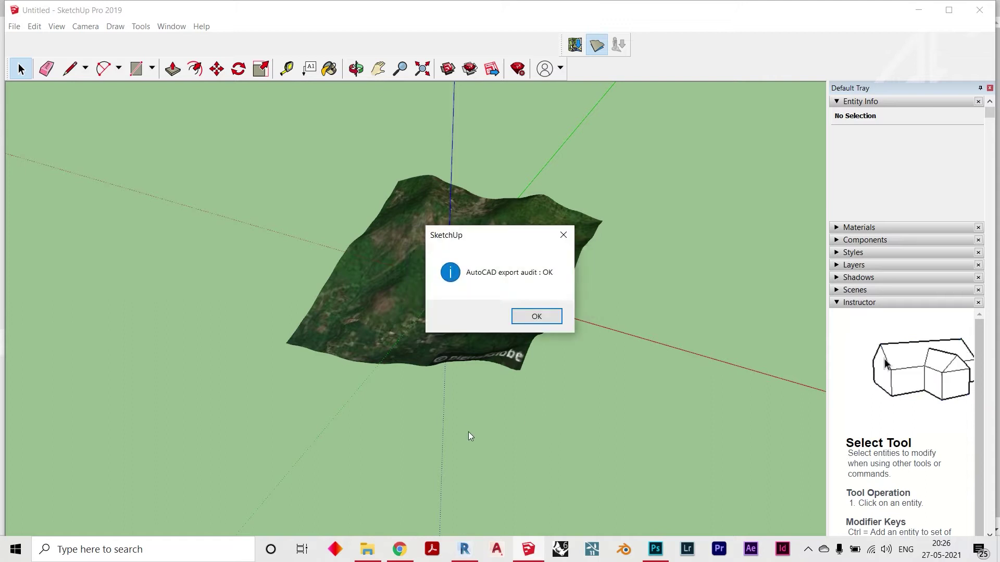
left_click(538, 321)
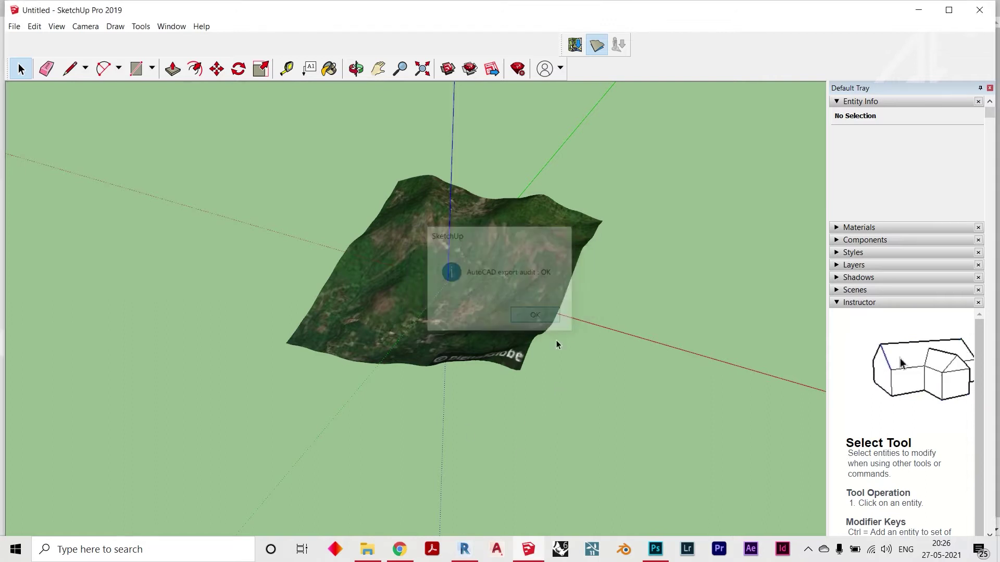
Step: Switch to Revit and import the CAD drawing test.dwg from the Downloads folder onto Level 1
left_click(468, 553)
key("ctrl+d")
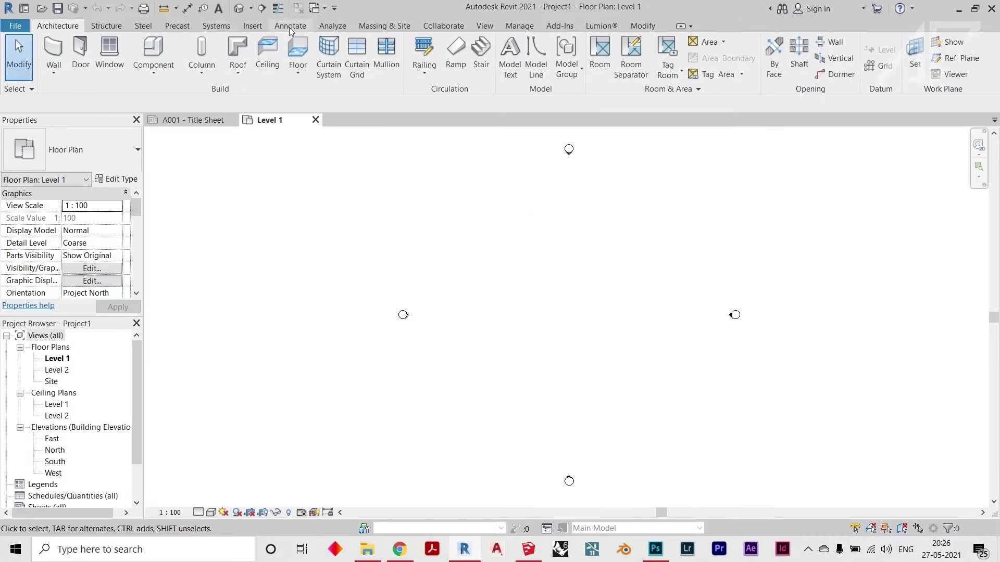
left_click(253, 27)
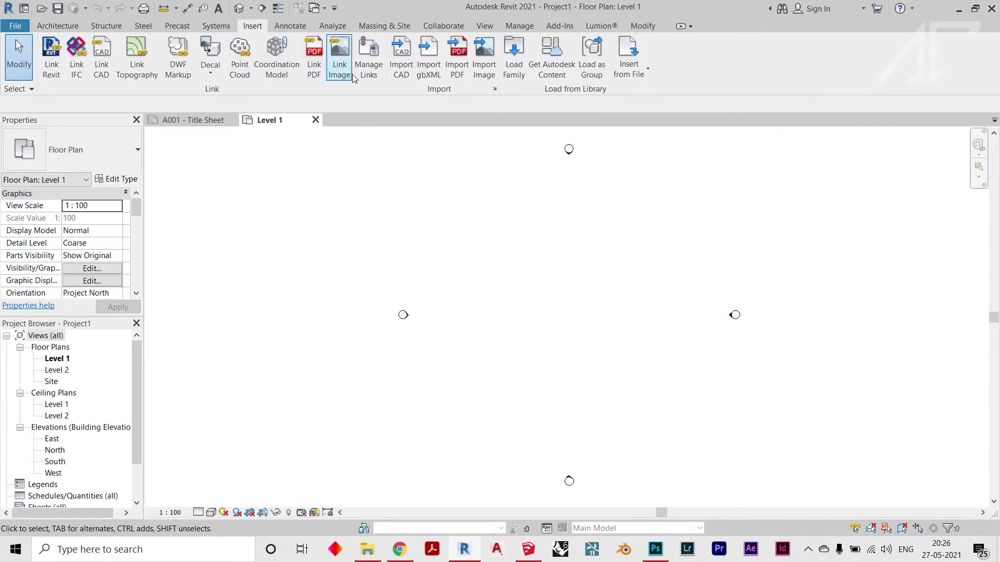
left_click(402, 52)
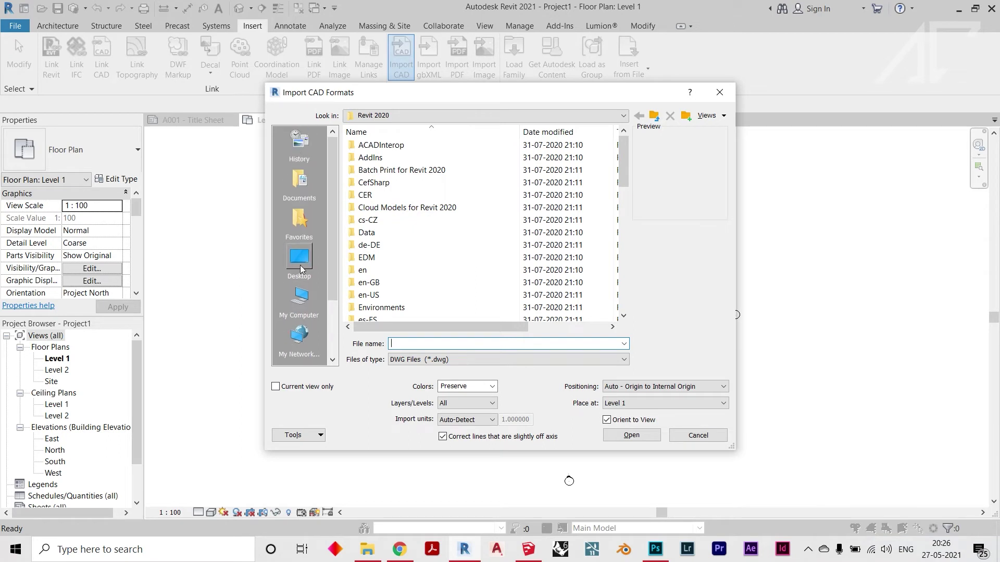
left_click(305, 310)
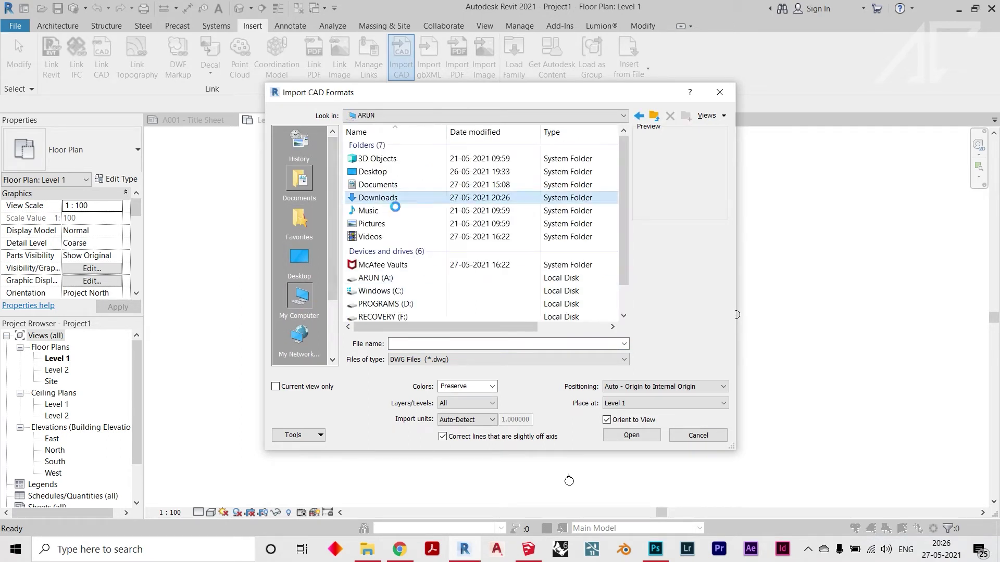
double_click(371, 196)
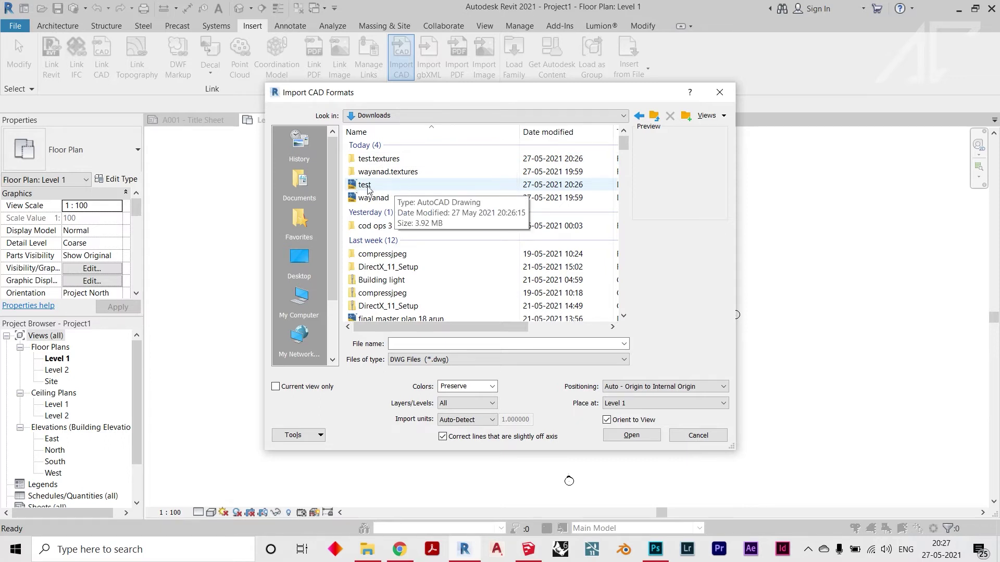
left_click(377, 188)
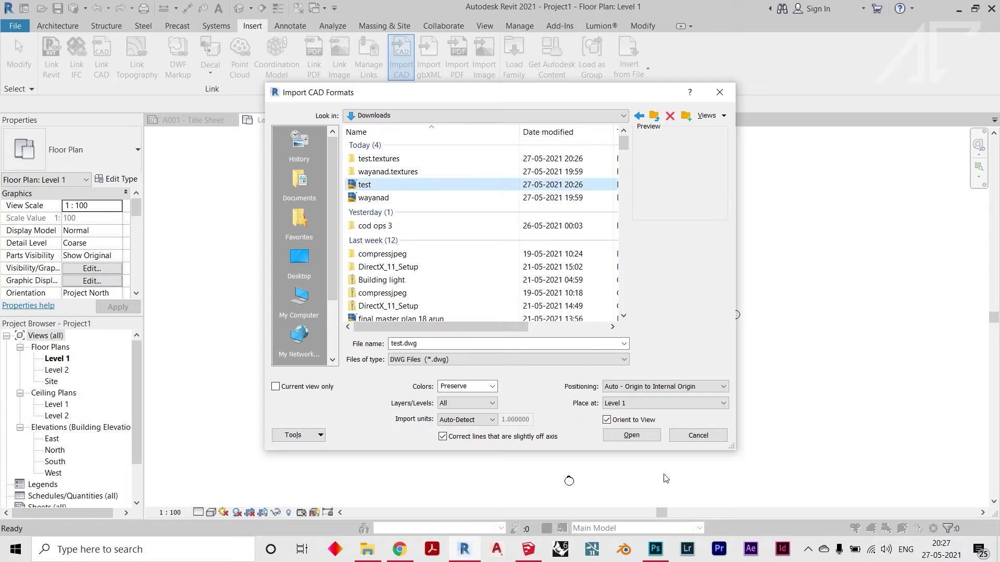
left_click(633, 436)
Step: Open the default 3D view and explode the imported test.dwg terrain
scroll(403, 310, "down", 6)
scroll(408, 289, "down", 7)
scroll(386, 306, "up", 4)
scroll(380, 314, "down", 2)
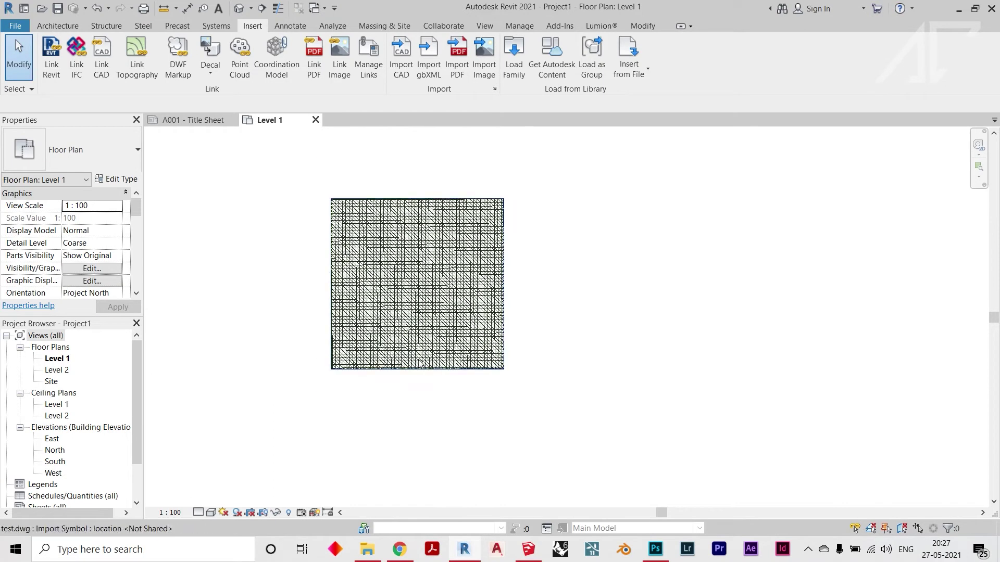
middle_click_drag(442, 405, 468, 420)
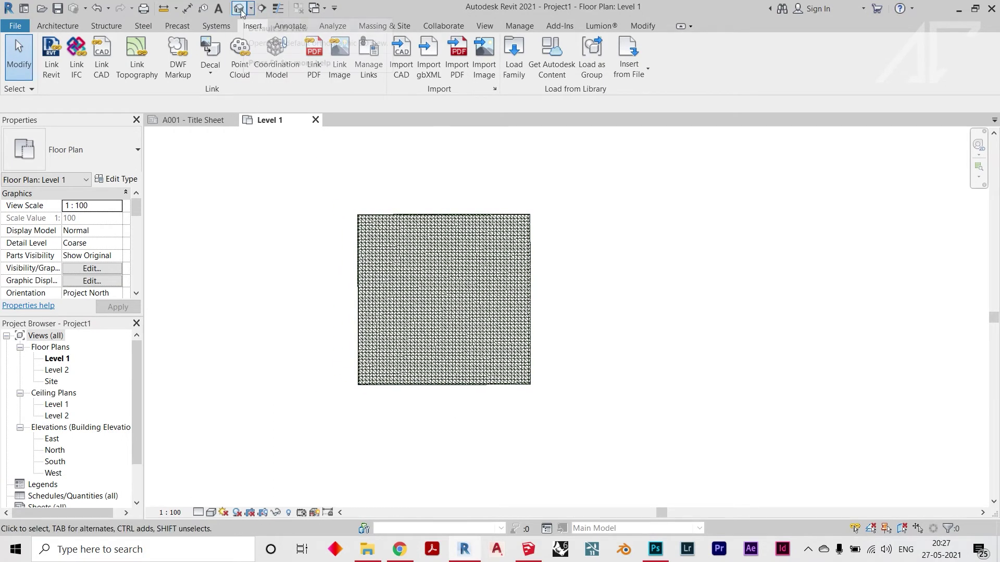
left_click(238, 9)
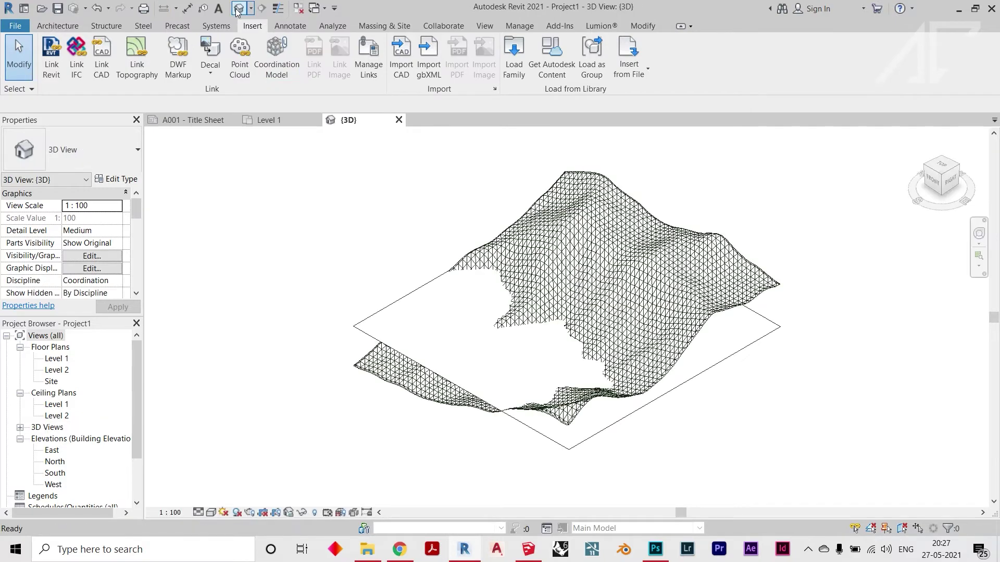
scroll(495, 292, "up", 2)
middle_click_drag(641, 396, 599, 318, "shift")
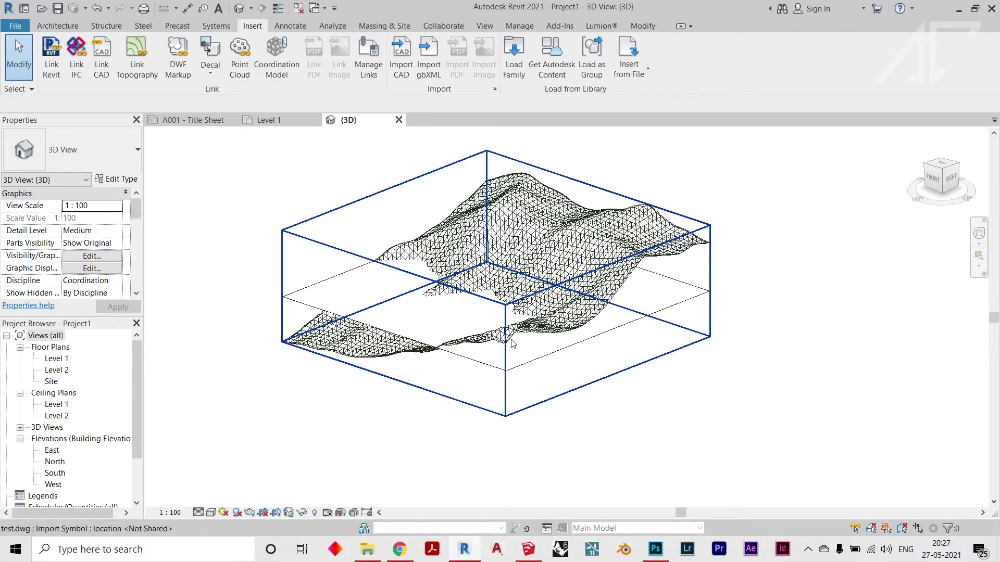
left_click(509, 373)
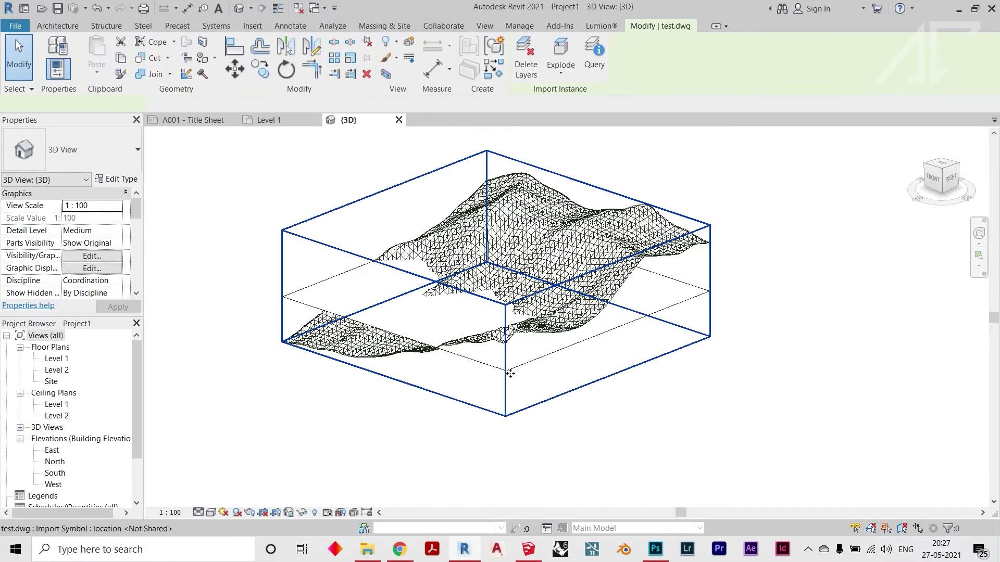
left_click(567, 53)
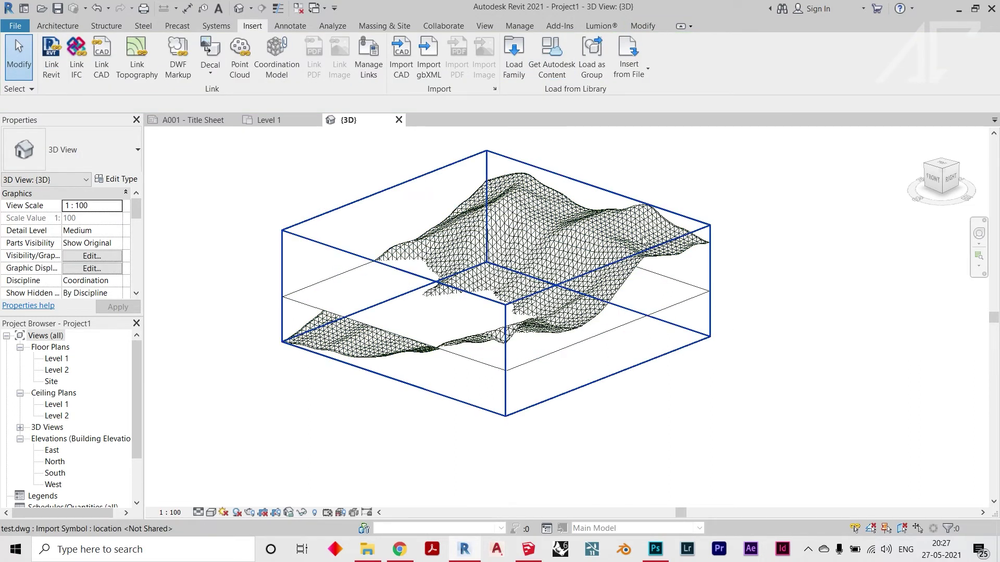
Step: Delete the flat location snapshot plane that cuts through the exploded terrain mesh
left_click(693, 303)
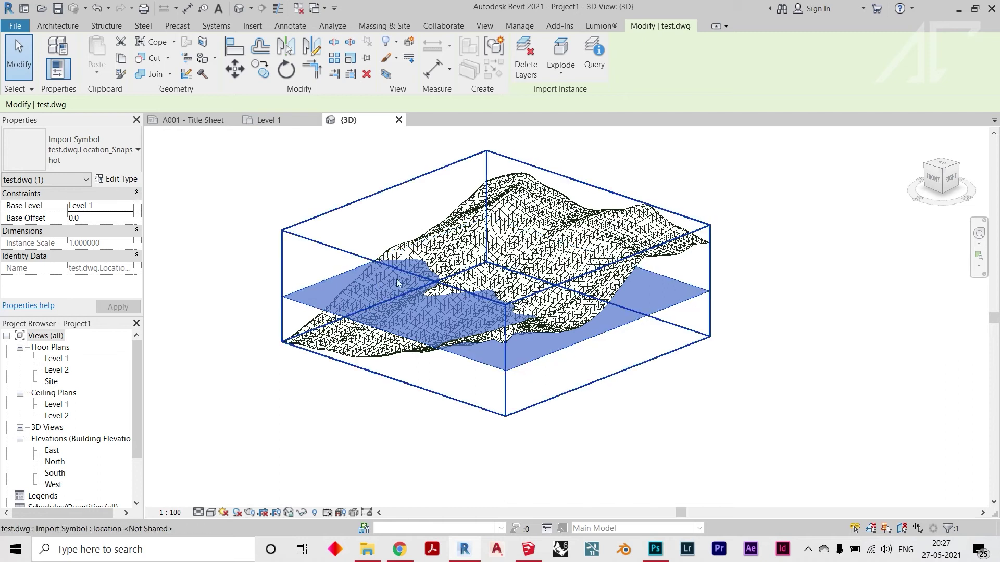
left_click(717, 299)
Step: Select the terrain mesh and examine its slopes from several angles in the 3D view
middle_click_drag(523, 290, 444, 344)
middle_click_drag(900, 391, 861, 409, "shift")
scroll(428, 296, "up", 3)
scroll(428, 296, "down", 3)
middle_click_drag(428, 296, 475, 250, "shift")
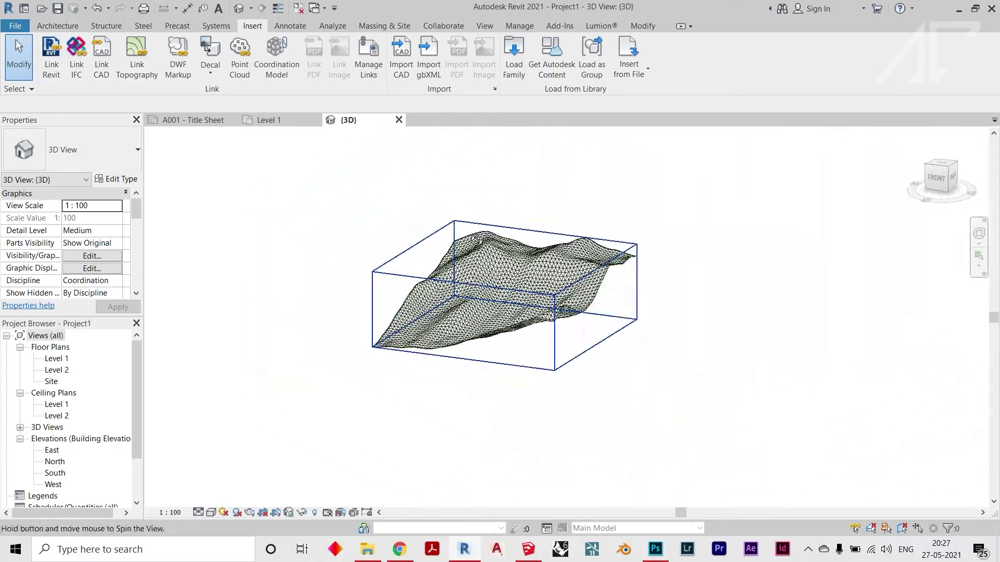
middle_click_drag(640, 278, 551, 342, "shift")
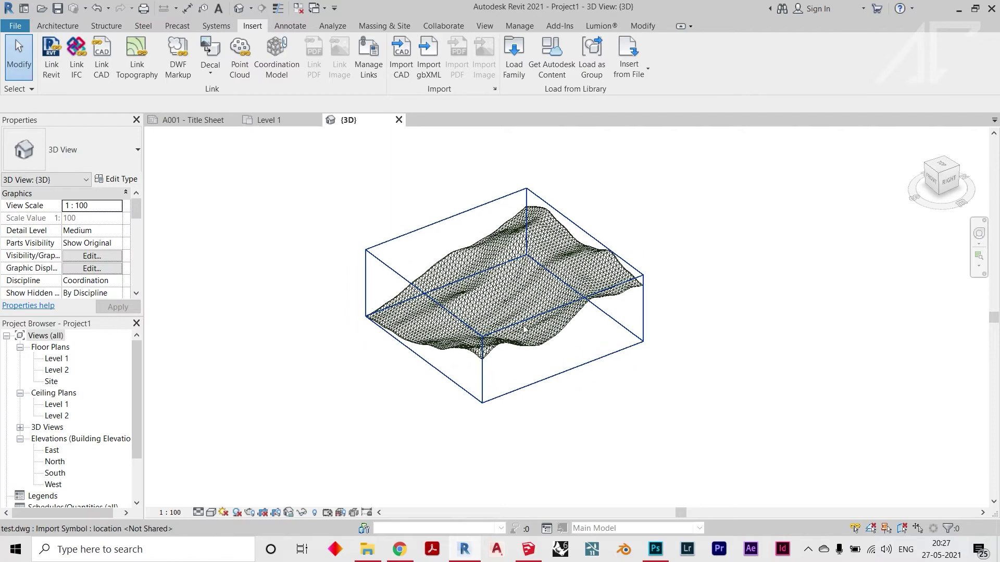
left_click(587, 298)
middle_click_drag(375, 329, 493, 239, "shift")
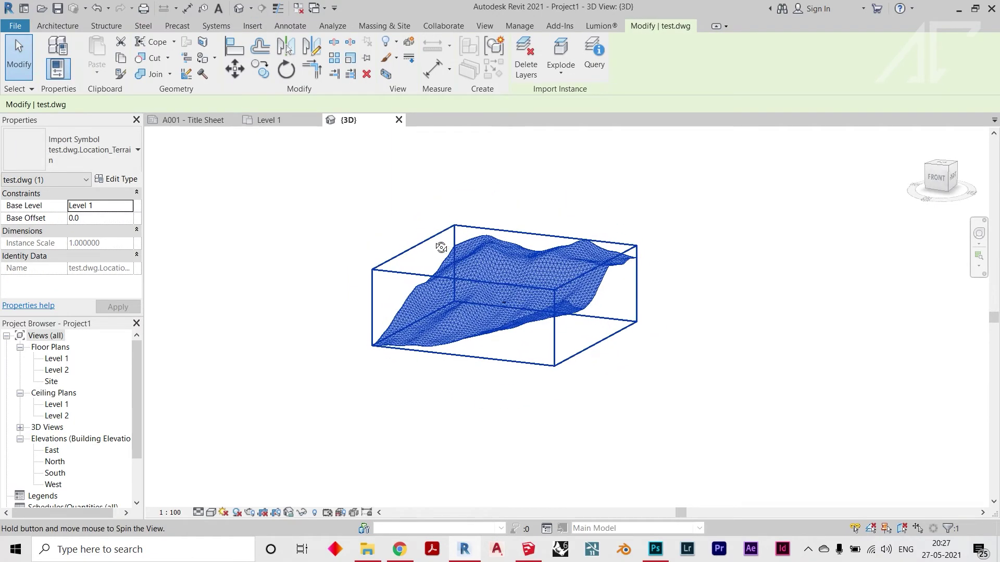
middle_click_drag(511, 325, 349, 152, "shift")
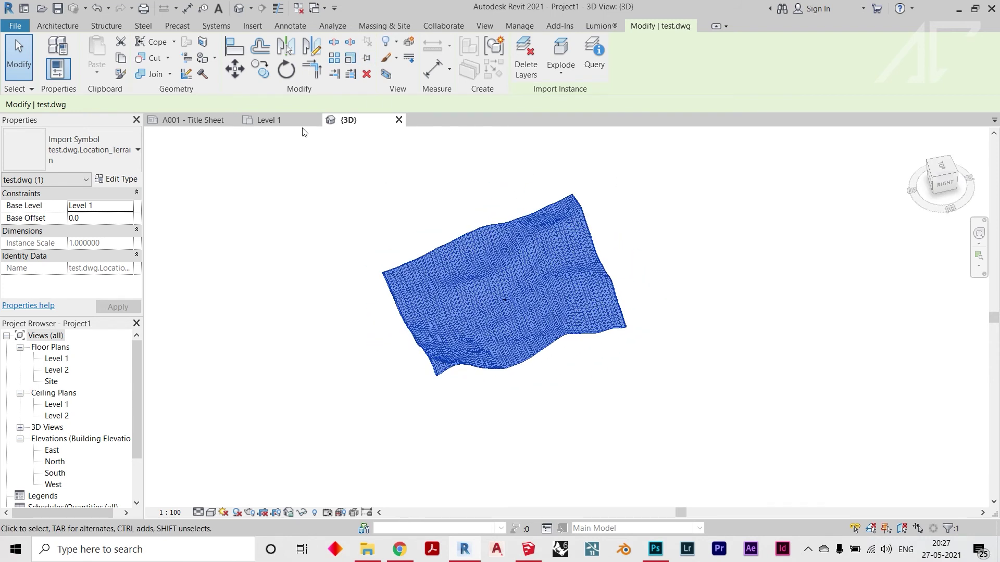
Step: In the Level 1 plan, draw a horizontal section across the middle of the terrain and open its section view
left_click(270, 119)
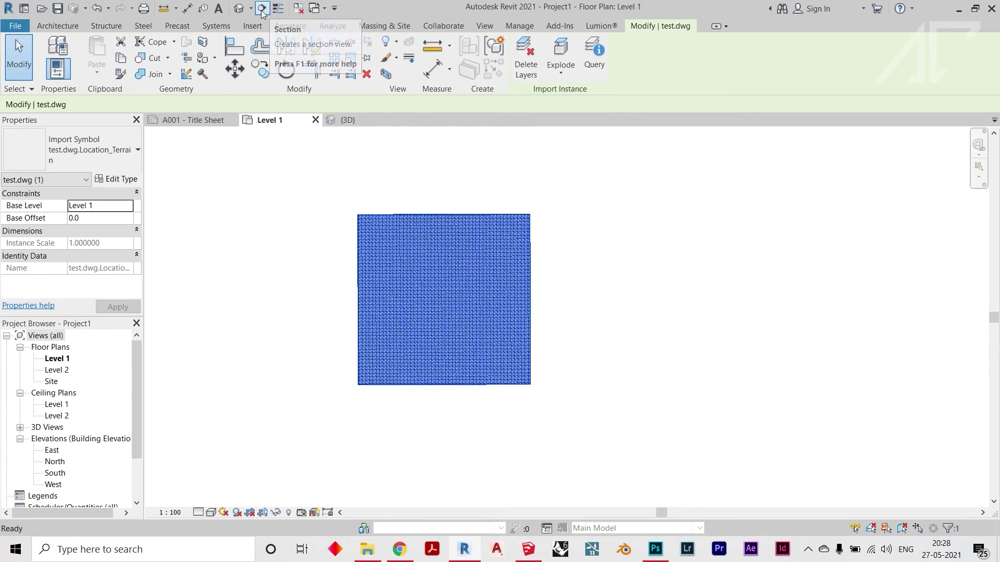
left_click(263, 9)
left_click(331, 297)
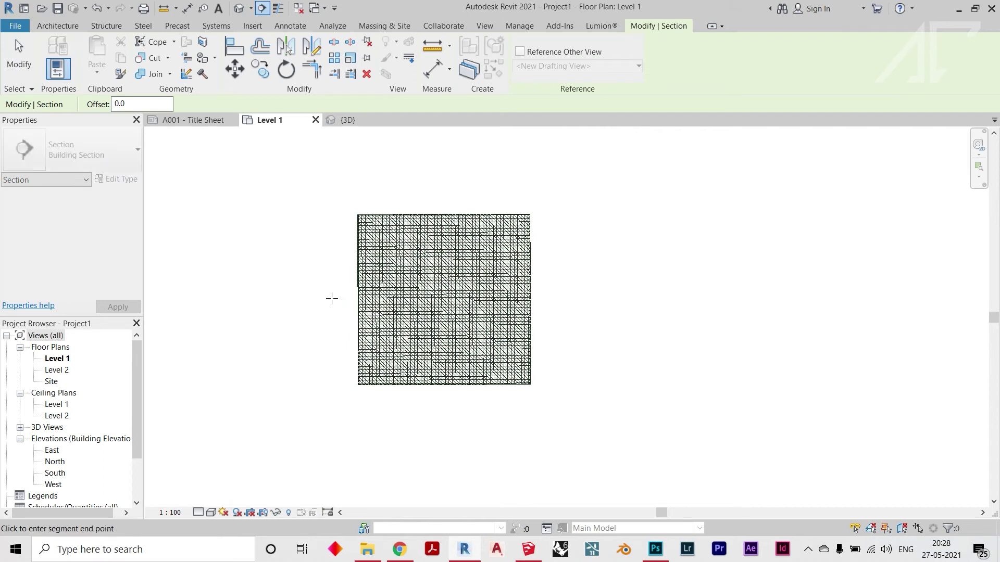
left_click(558, 296)
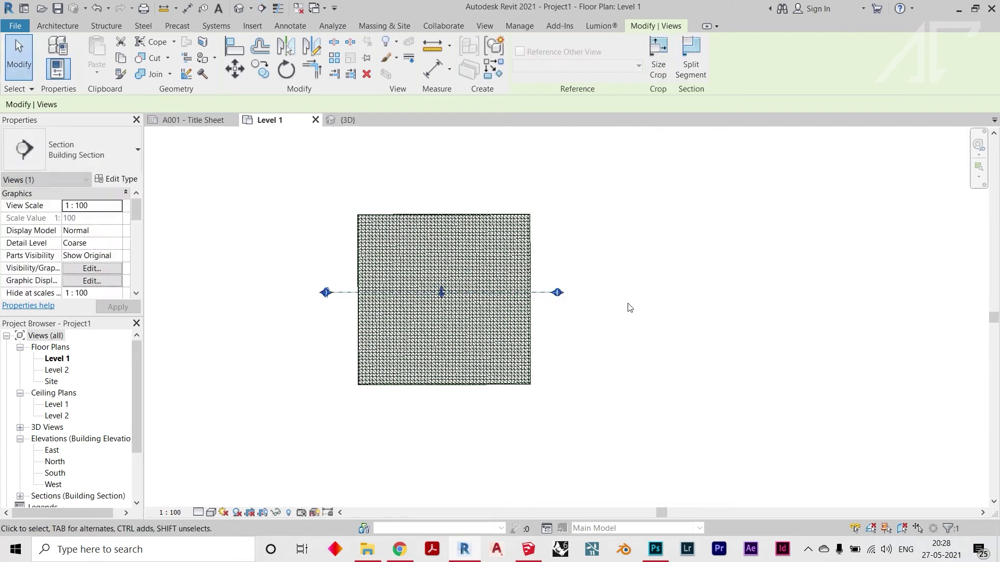
right_click(546, 292)
left_click(589, 307)
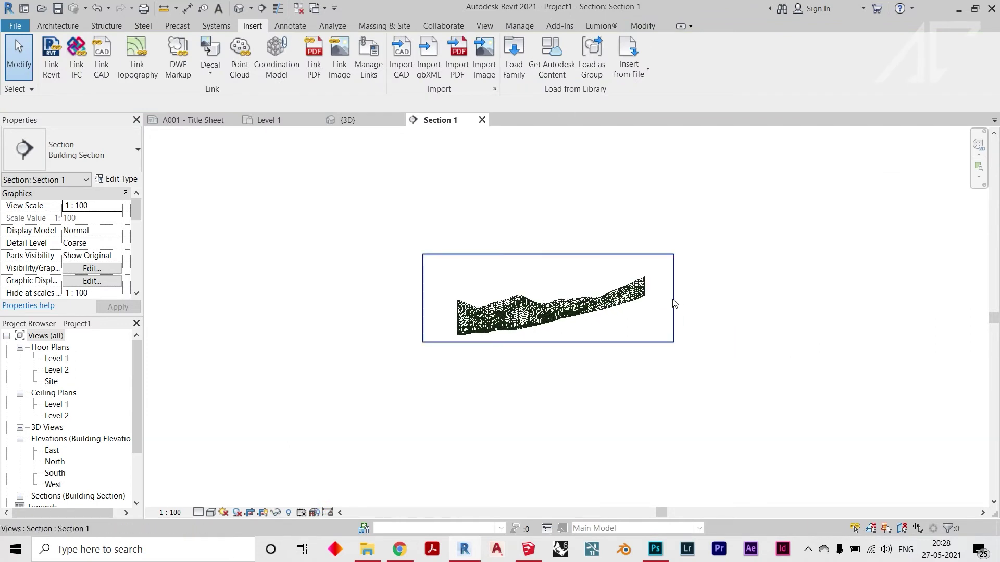
scroll(598, 315, "up", 4)
middle_click_drag(542, 337, 604, 351)
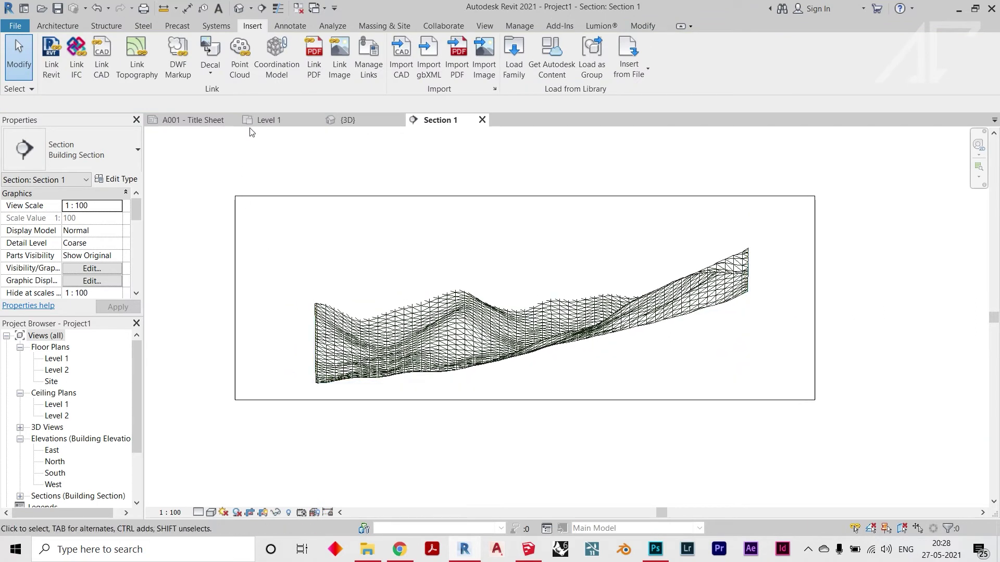
Step: In the Level 1 plan, draw a diagonal section rising from lower left to upper right across the terrain and open its view
left_click(331, 123)
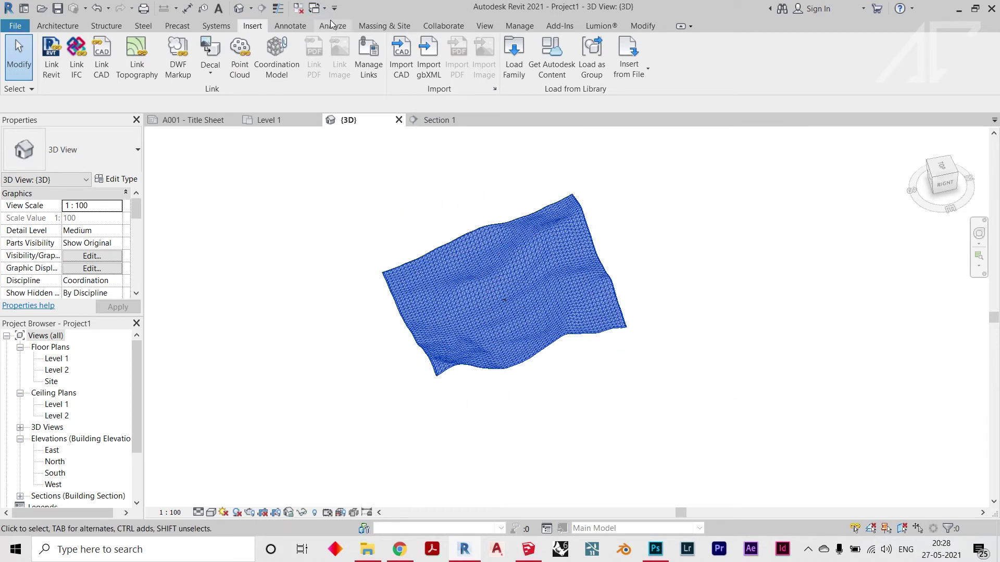
left_click(280, 120)
left_click(261, 8)
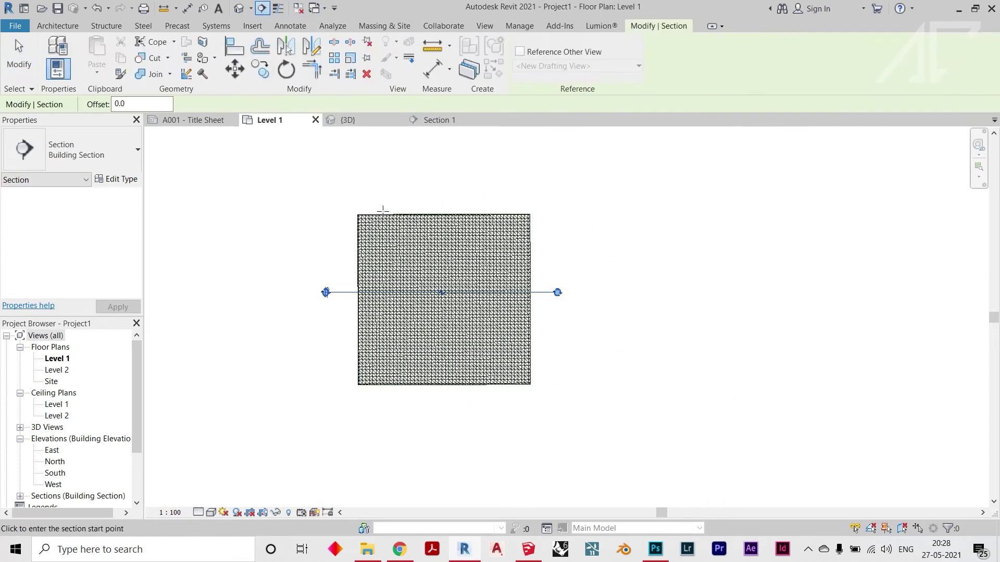
left_click(333, 345)
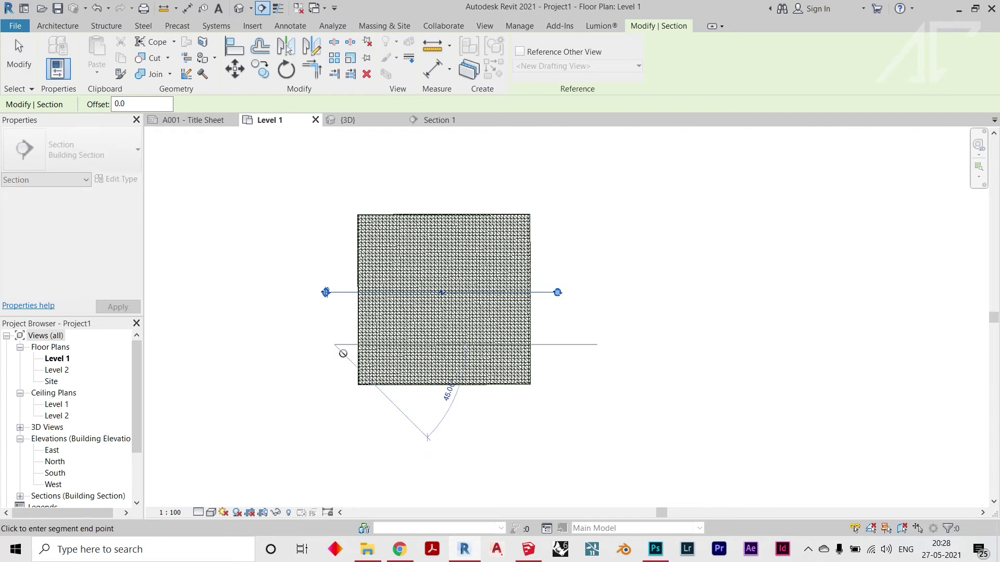
left_click(556, 206)
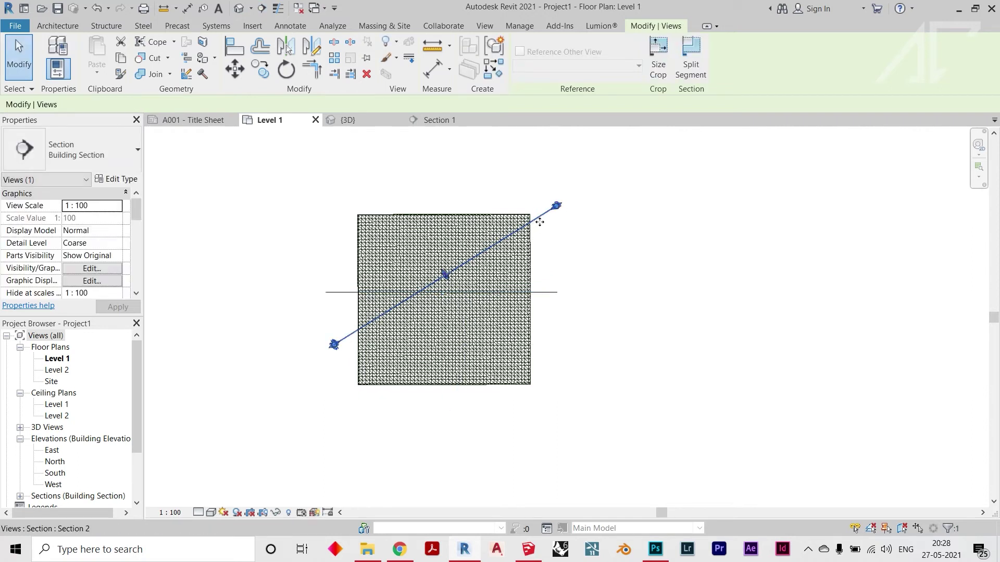
right_click(536, 218)
left_click(595, 282)
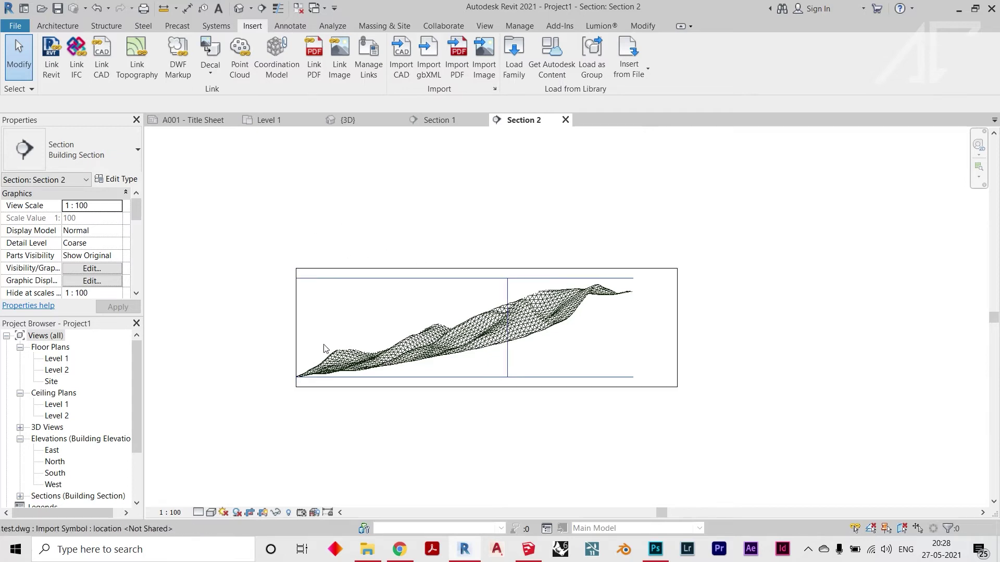
scroll(659, 328, "up", 2)
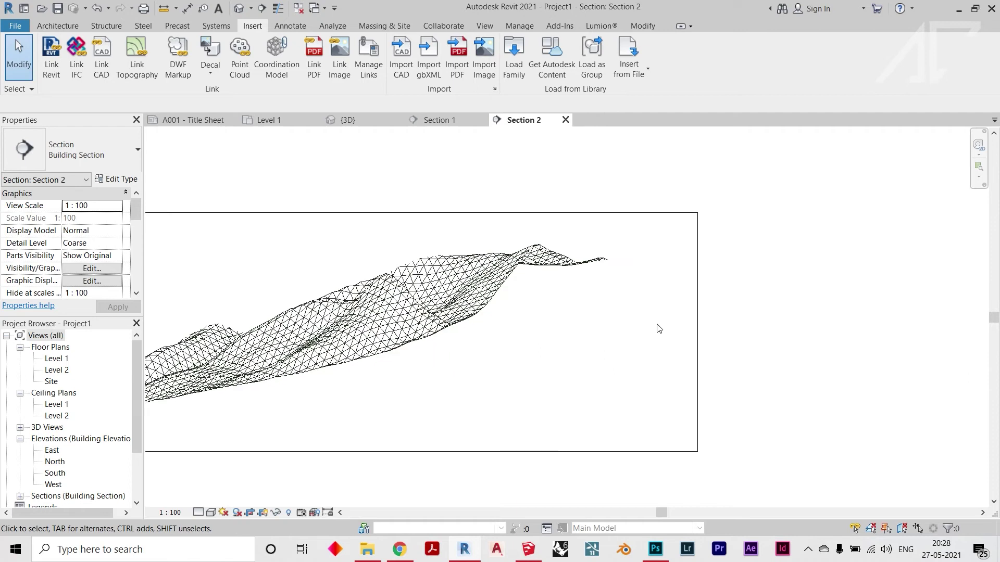
scroll(659, 329, "down", 1)
scroll(528, 315, "up", 3)
scroll(564, 250, "down", 1)
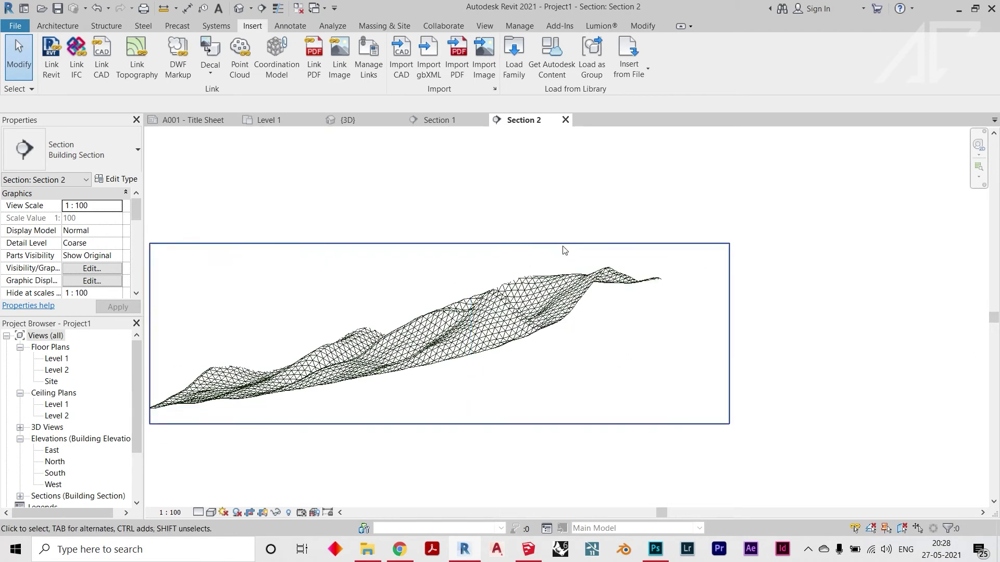
scroll(659, 292, "down", 3)
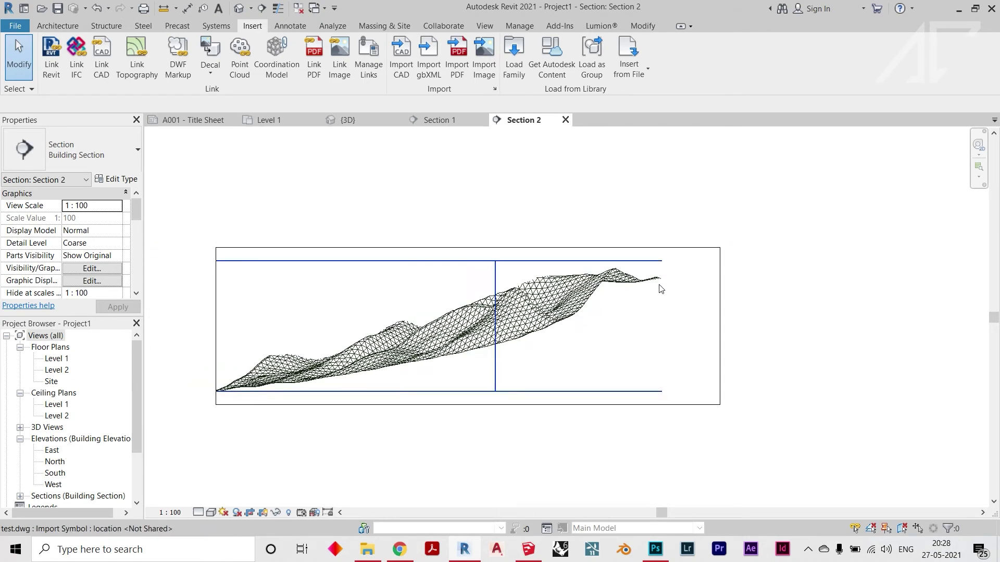
Step: Return to the 3D view and examine the terrain mesh from its left side
left_click(276, 123)
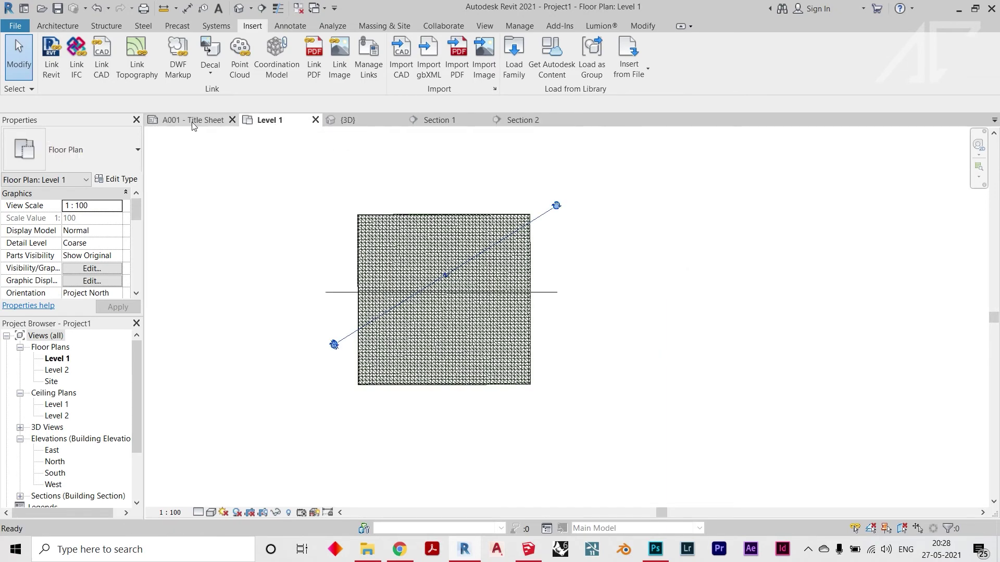
left_click(340, 120)
mouse_move(785, 356)
middle_mouse_down("shift")
mouse_move(681, 294)
mouse_move(802, 288)
mouse_move(792, 339)
middle_mouse_up("shift")
middle_click_drag(421, 395, 665, 376, "shift")
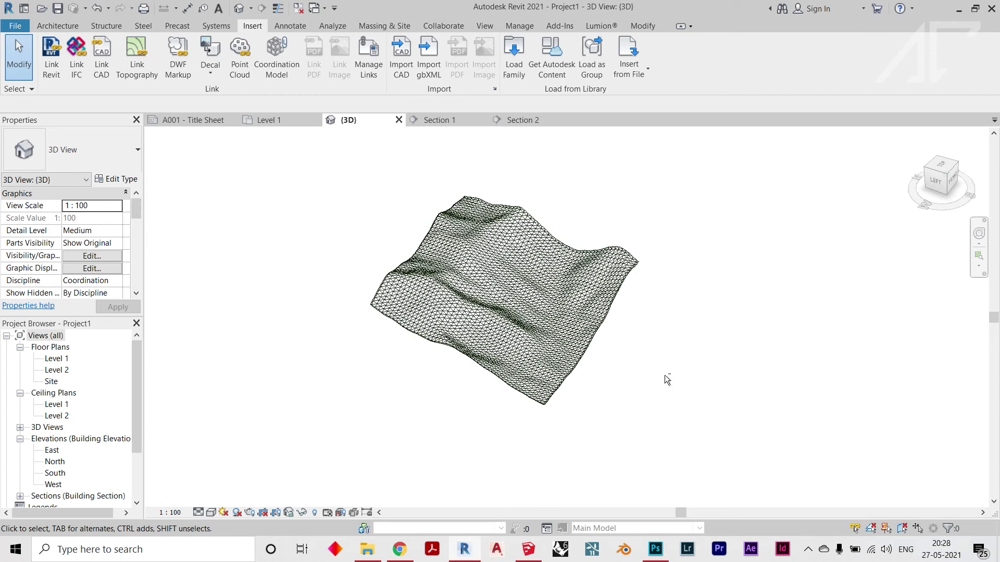